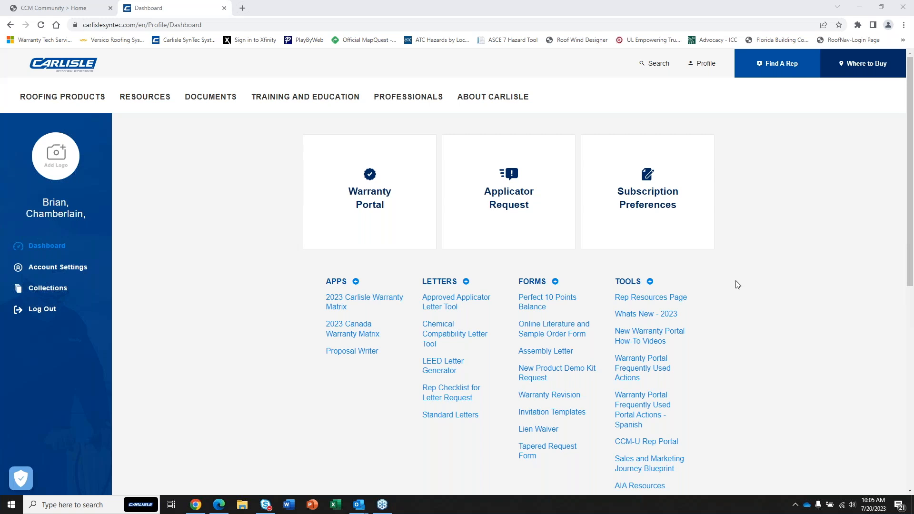
# Step: Open the ASCE-7 Calculator from the dashboard's tools and continue with the ASCE 7-16 code standard
pyautogui.scroll(-6, 699, 295)
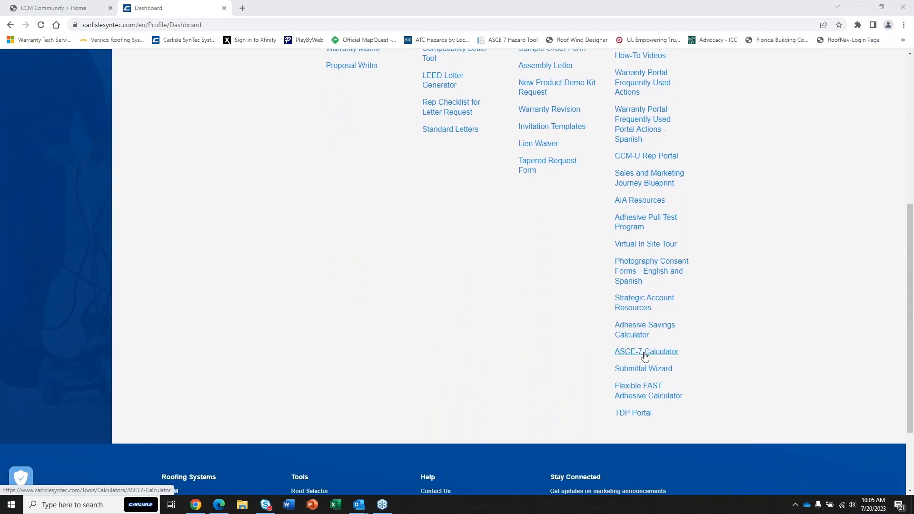
pyautogui.click(645, 357)
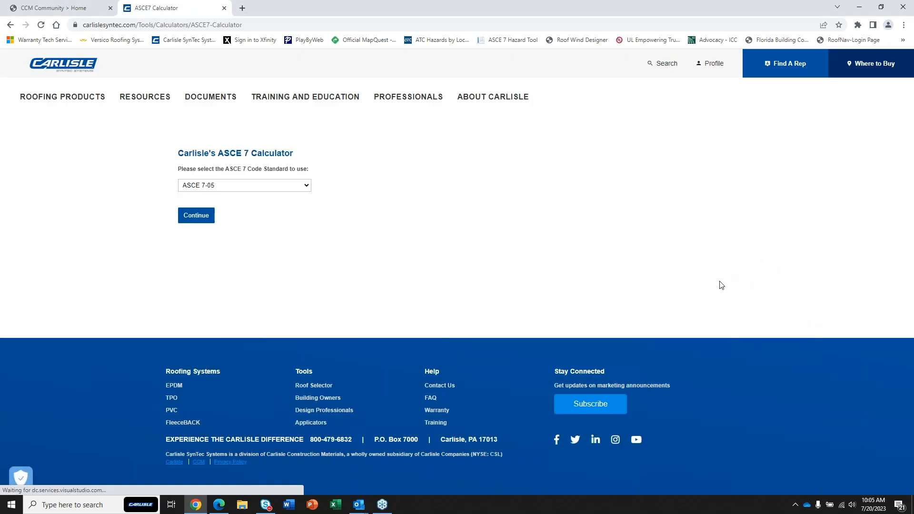
pyautogui.click(309, 190)
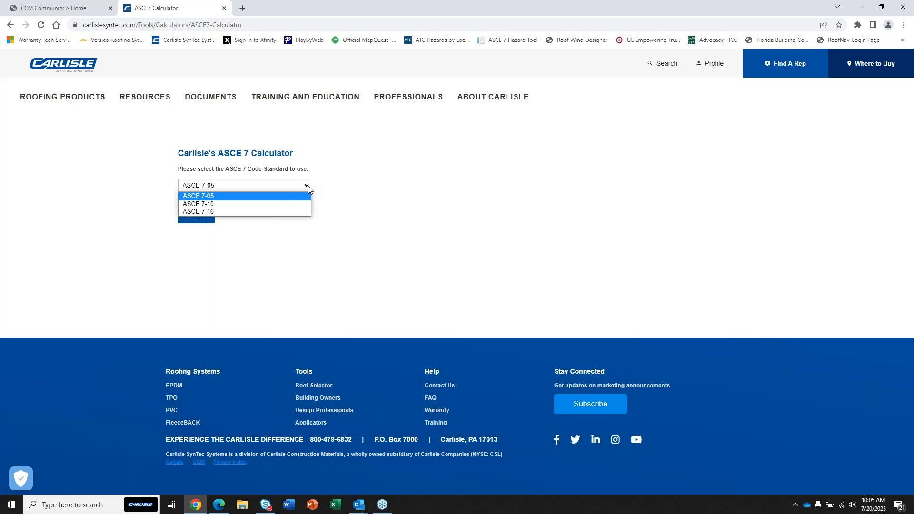
pyautogui.click(279, 213)
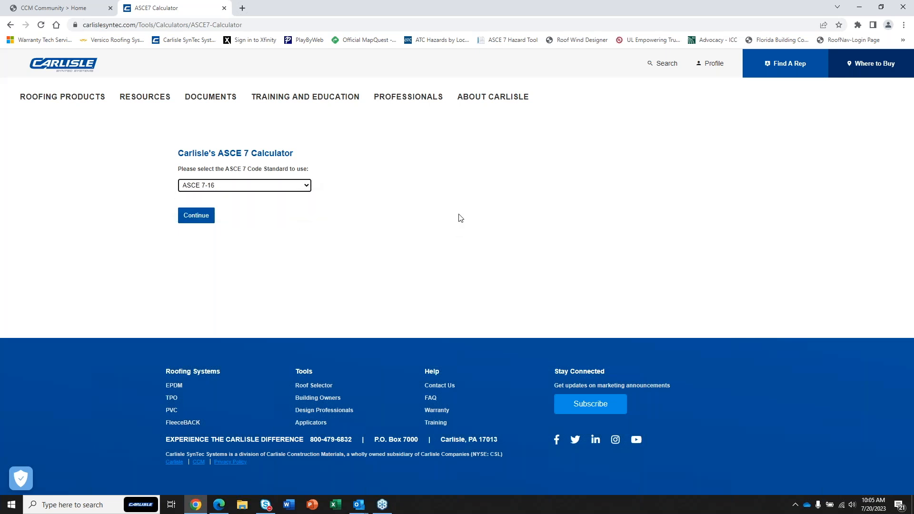
pyautogui.click(203, 217)
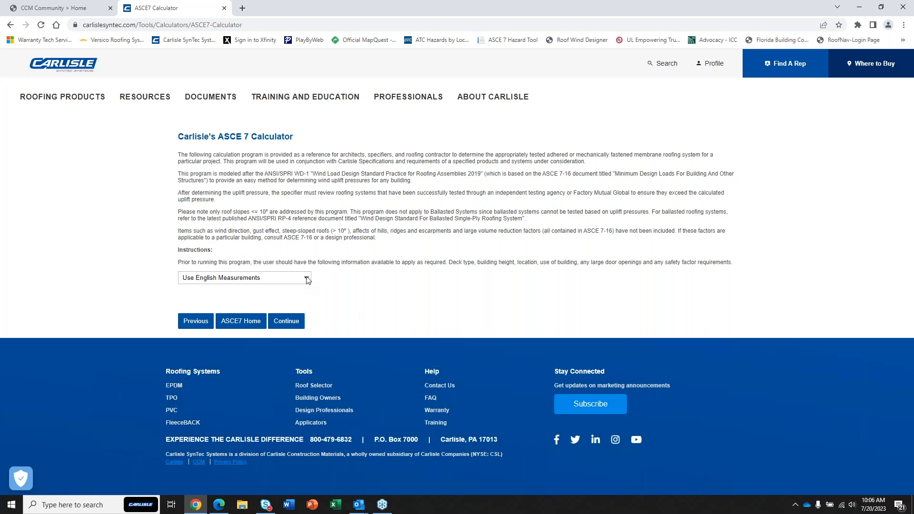
# Step: Keep English measurements for the calculation and proceed to the contact details form
pyautogui.click(307, 279)
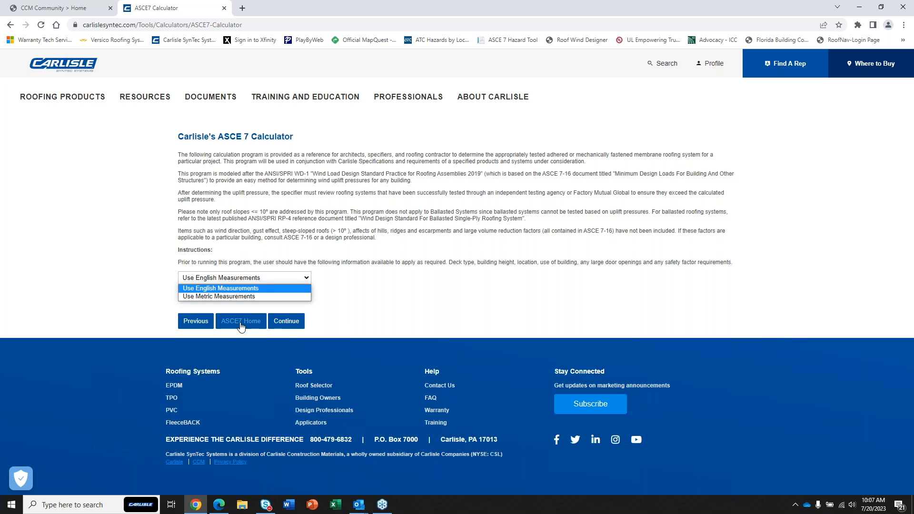
pyautogui.click(289, 326)
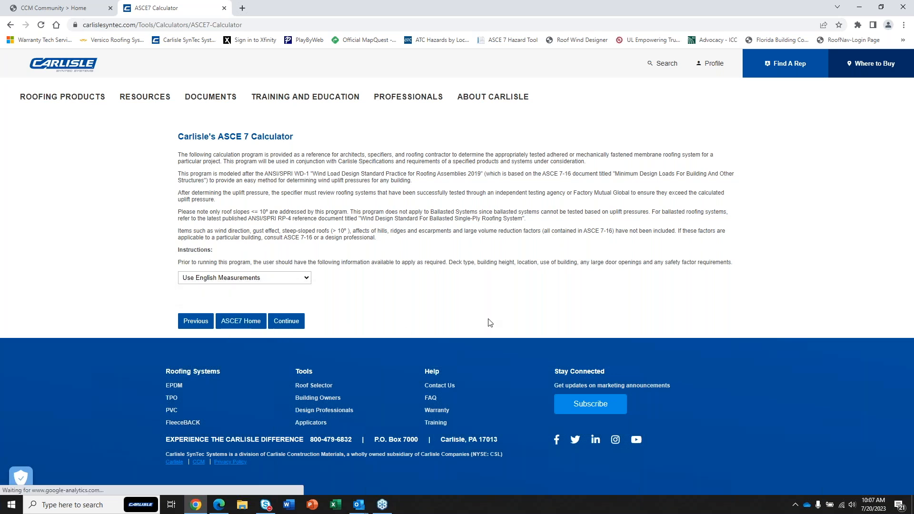
pyautogui.click(289, 321)
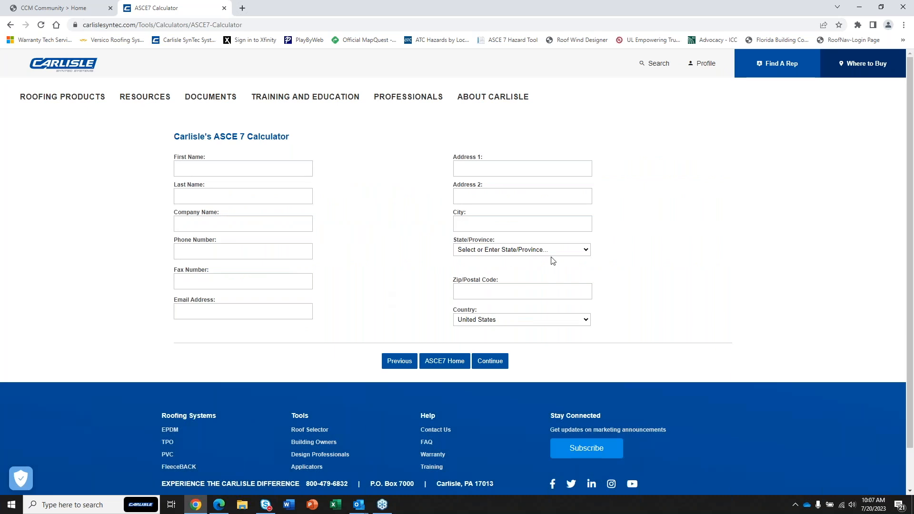
# Step: Fill in the contact's first name and last name, and enter CCM as the company name
pyautogui.click(180, 167)
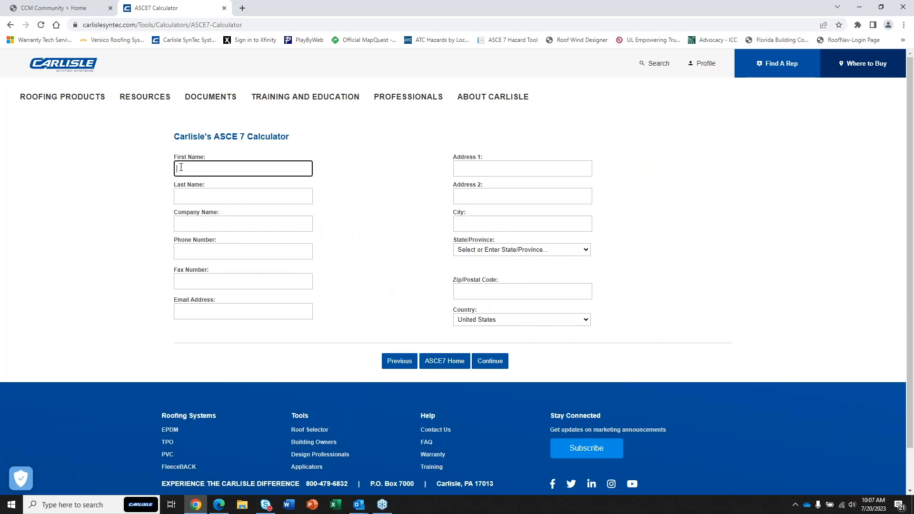
pyautogui.click(252, 211)
pyautogui.click(222, 198)
pyautogui.click(238, 236)
pyautogui.click(211, 228)
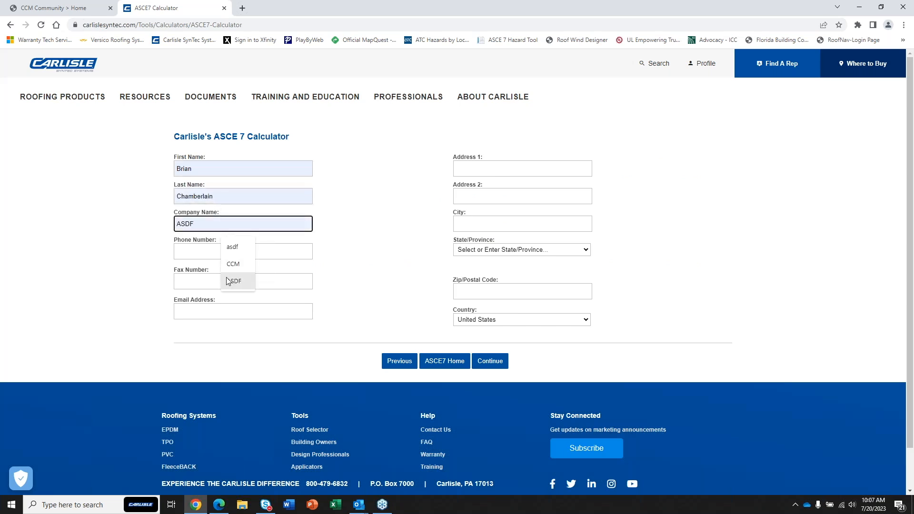
pyautogui.click(232, 264)
# Step: Fill in the contact's phone number, fax number and e-mail address
pyautogui.click(203, 253)
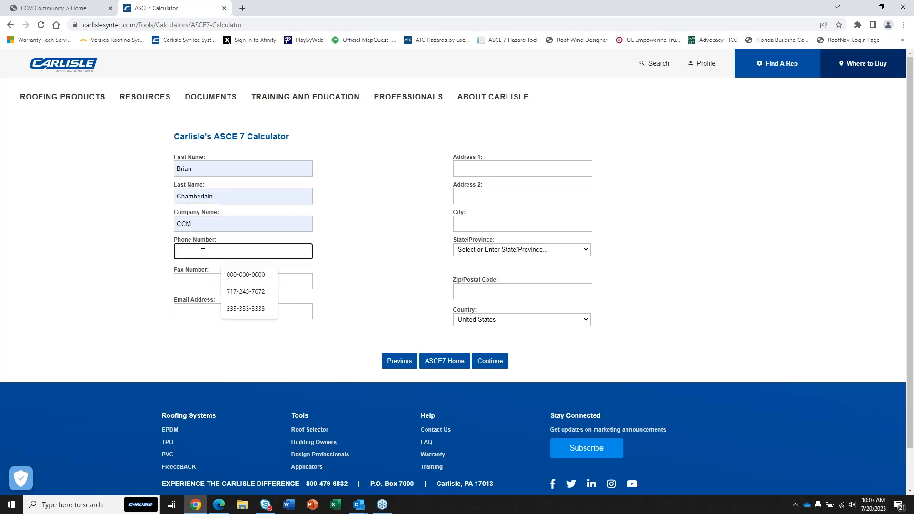
pyautogui.click(232, 291)
pyautogui.click(211, 283)
pyautogui.click(230, 305)
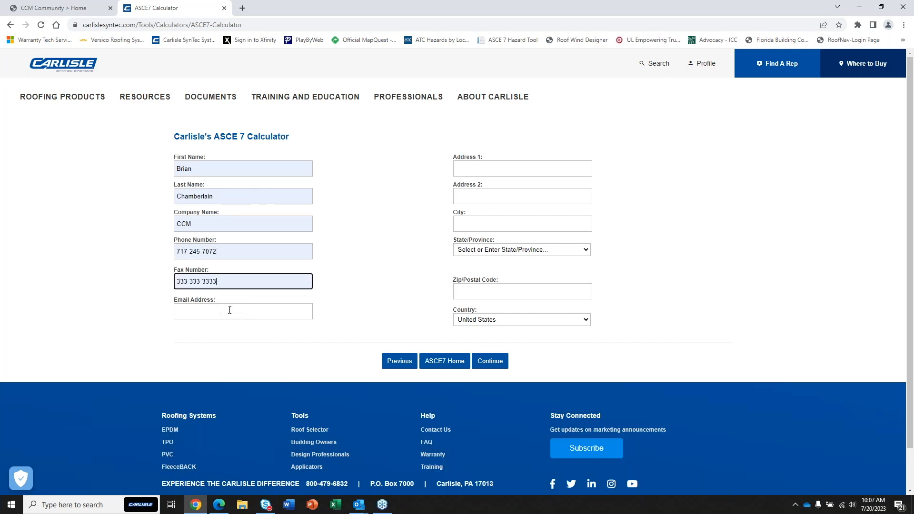
pyautogui.click(203, 309)
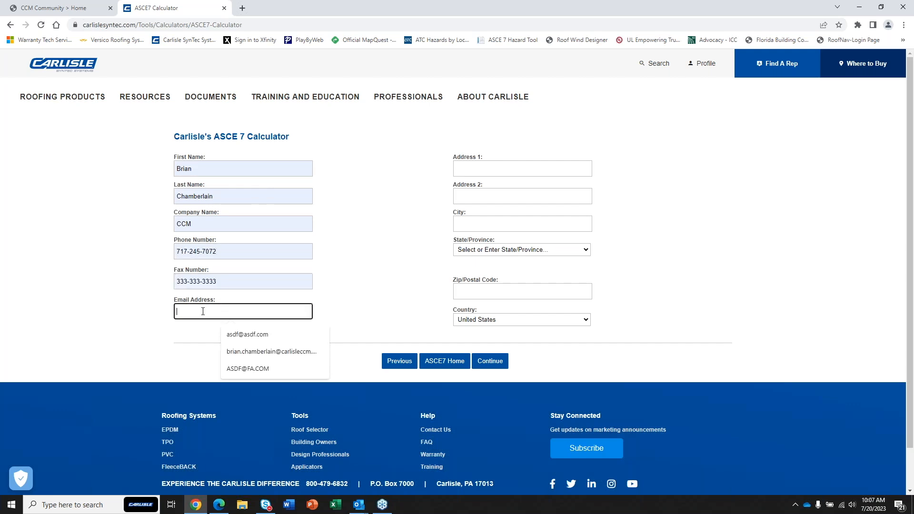
pyautogui.click(271, 353)
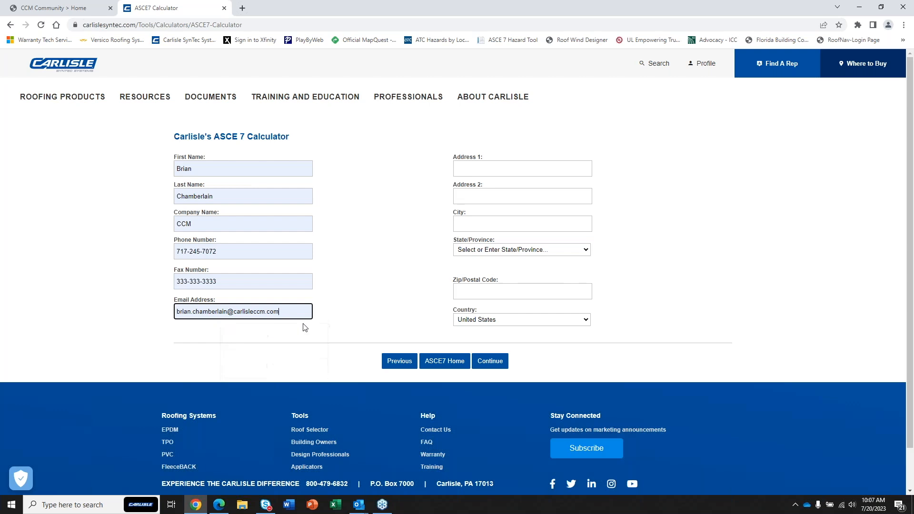
# Step: Fill in the contact's street address and city, leaving the second address line empty
pyautogui.click(466, 167)
pyautogui.click(506, 209)
pyautogui.click(465, 225)
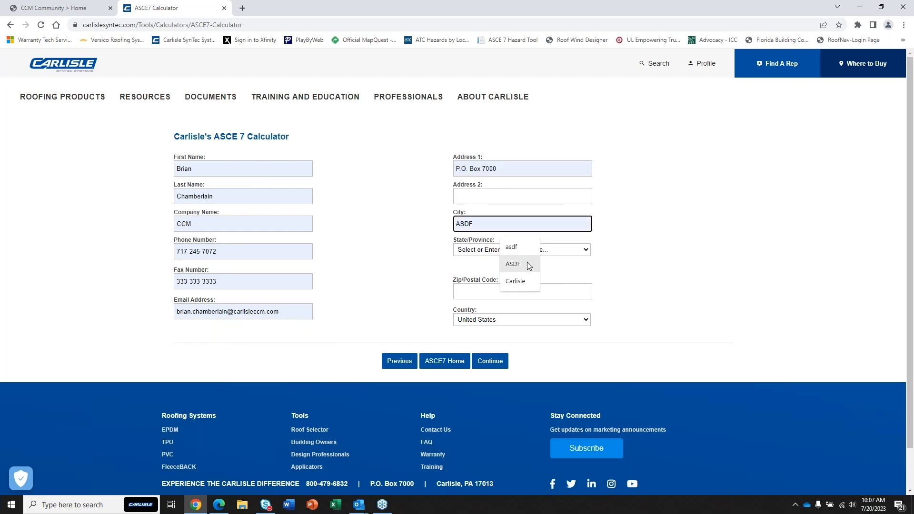
pyautogui.click(526, 282)
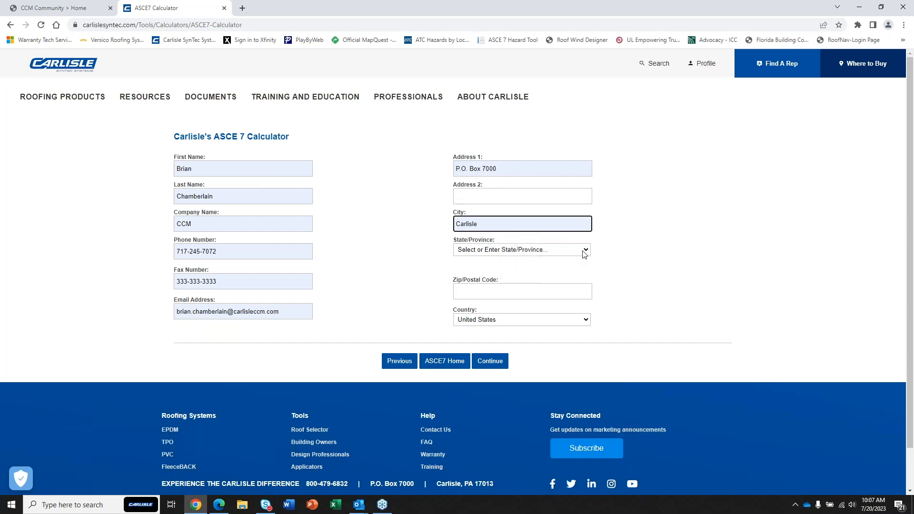
# Step: Complete the contact's state and postal code, and submit the form without saving the address in the browser
pyautogui.click(587, 250)
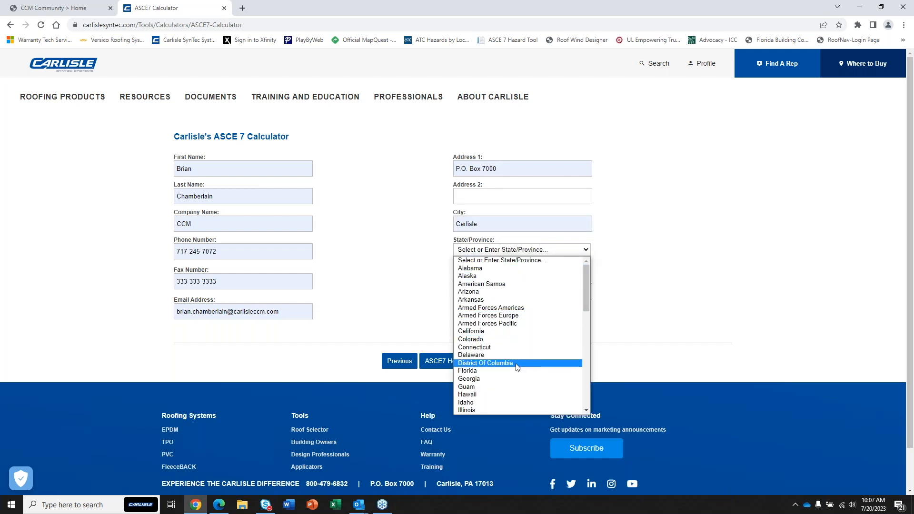
pyautogui.scroll(-8, 510, 377)
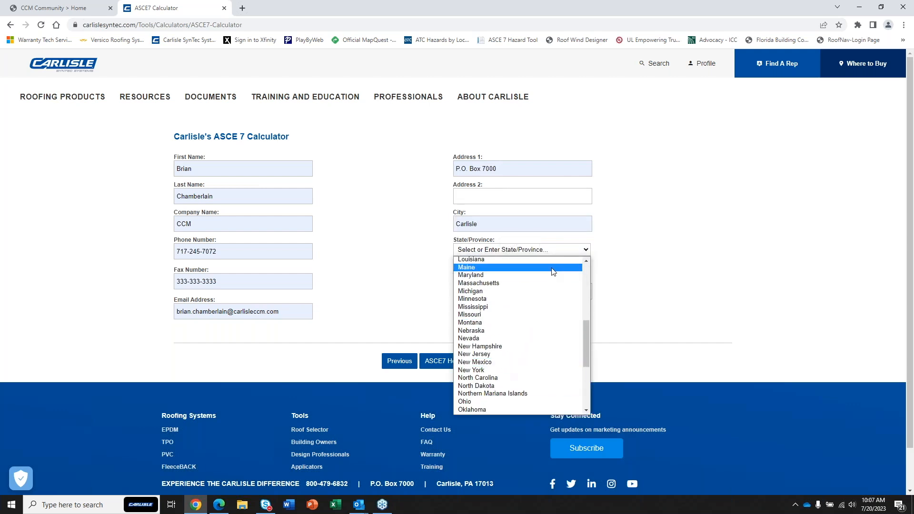
pyautogui.scroll(-4, 493, 366)
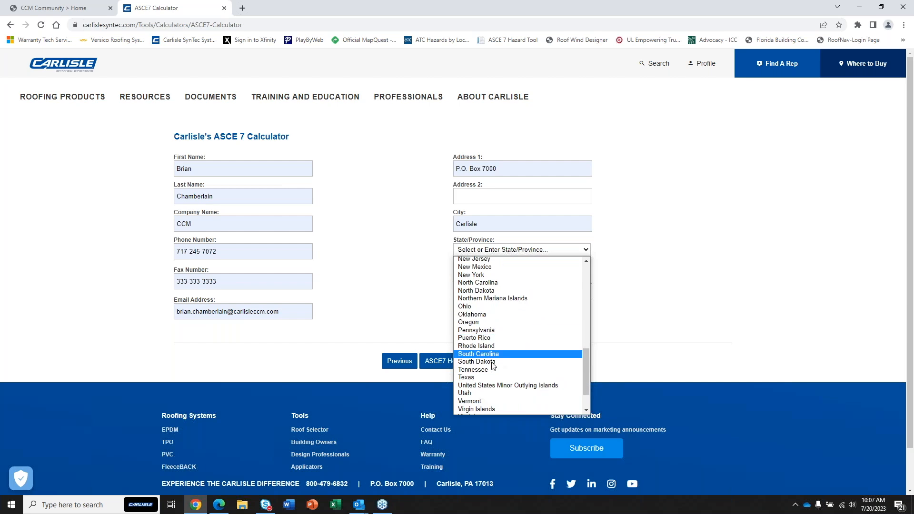
pyautogui.click(476, 330)
pyautogui.press('Tab')
pyautogui.write('17015')
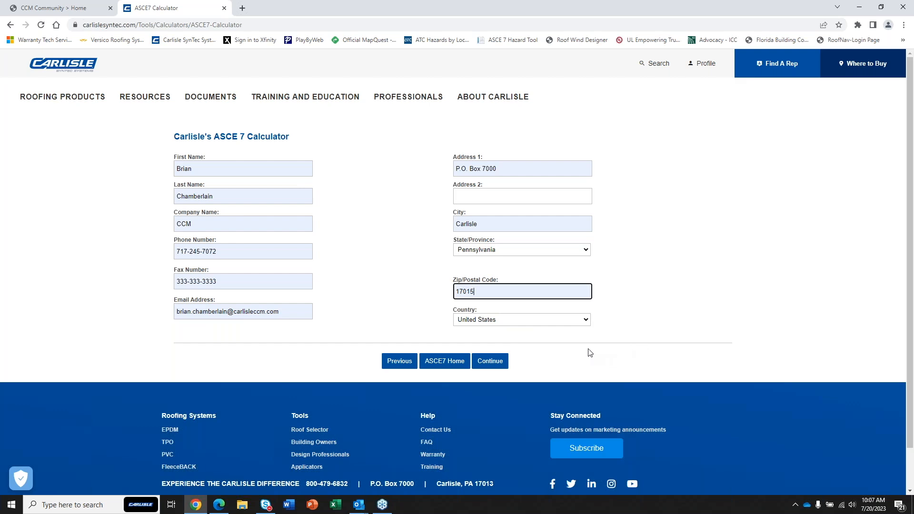
pyautogui.click(493, 366)
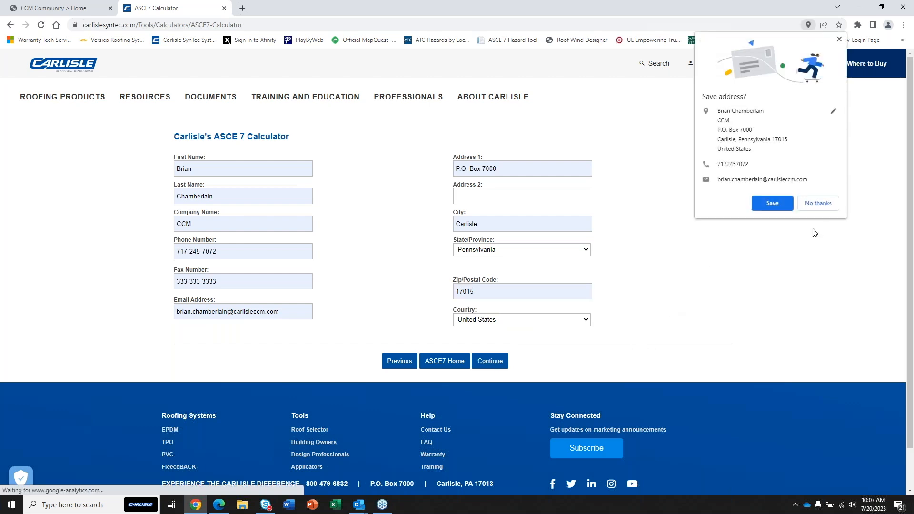
pyautogui.click(816, 204)
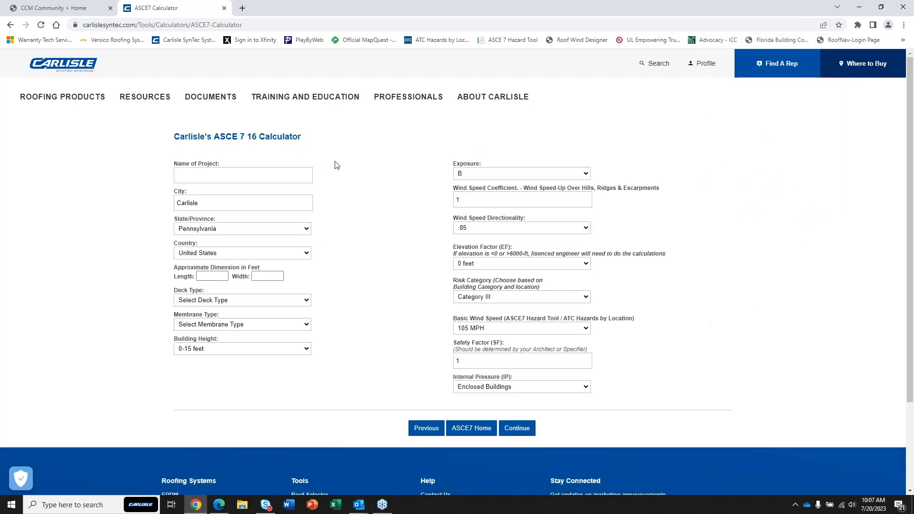
# Step: Name the project Bow & Arrow and set its approximate dimensions to 120 feet long and 44 feet wide
pyautogui.click(190, 178)
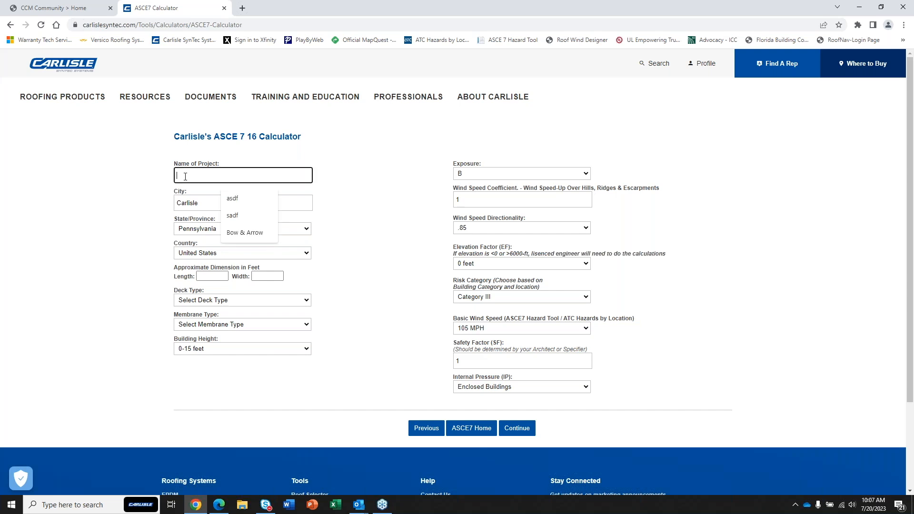
pyautogui.click(250, 230)
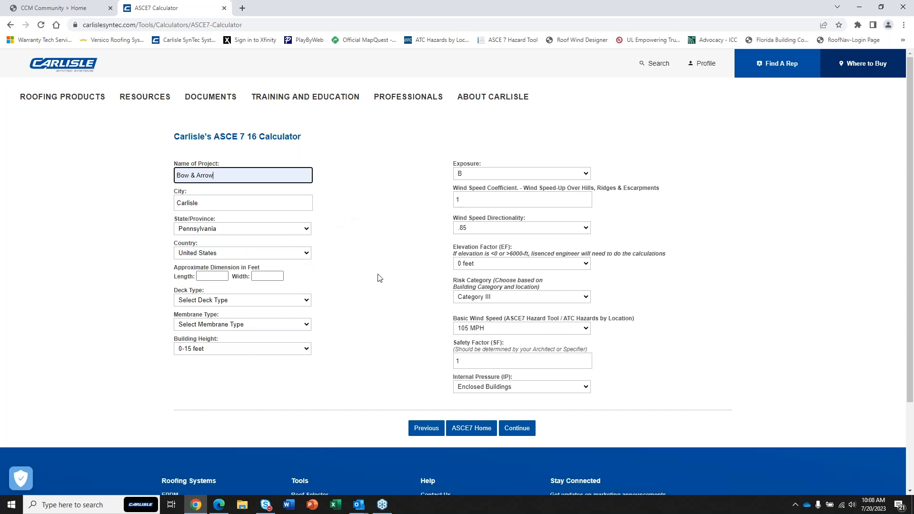
pyautogui.click(212, 275)
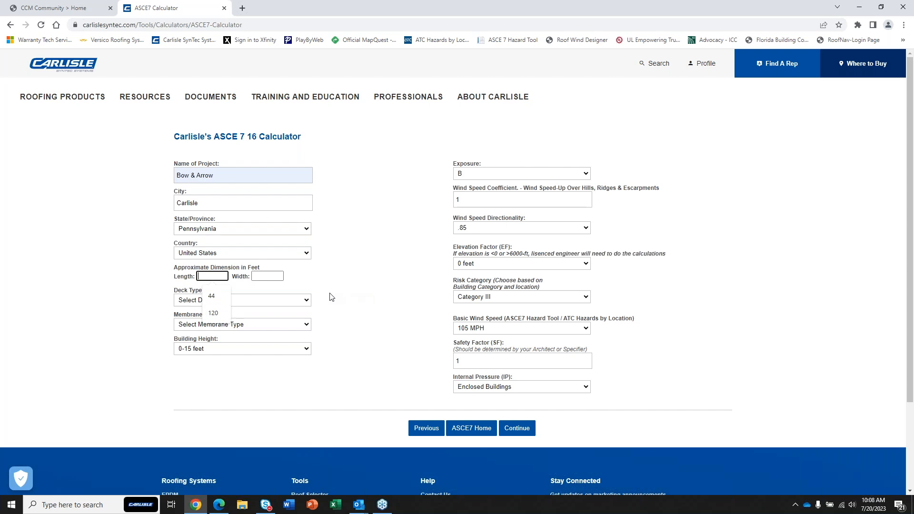
pyautogui.click(214, 313)
pyautogui.click(263, 278)
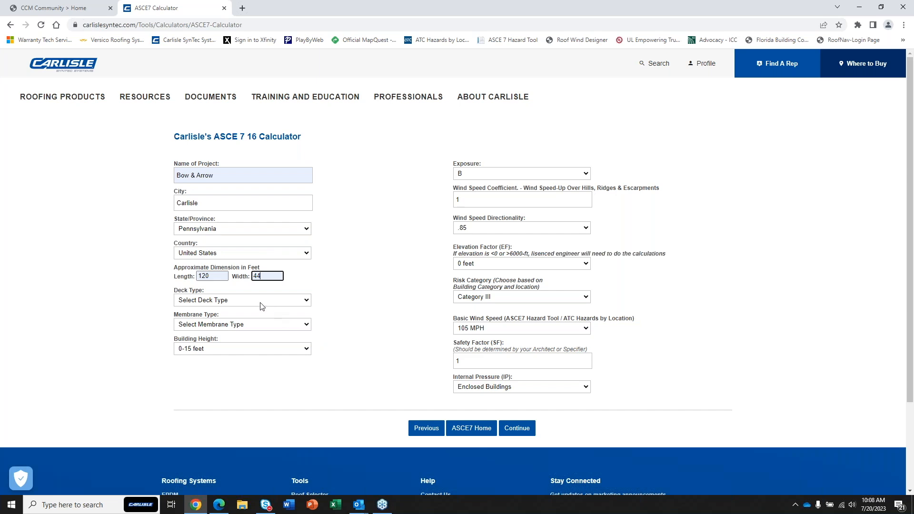
# Step: Set the deck type to 22 Gauge or Heavier Steel and the membrane type to TPO
pyautogui.rightClick(305, 305)
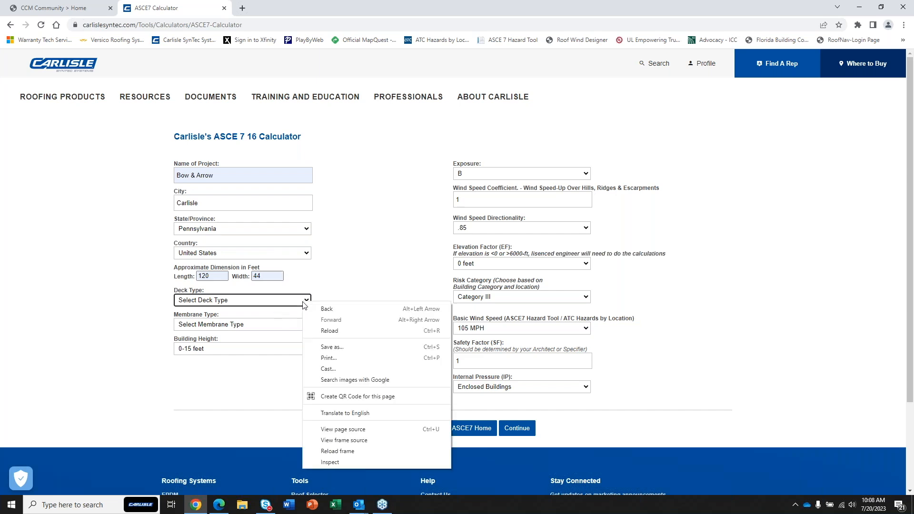
pyautogui.click(324, 292)
pyautogui.click(305, 301)
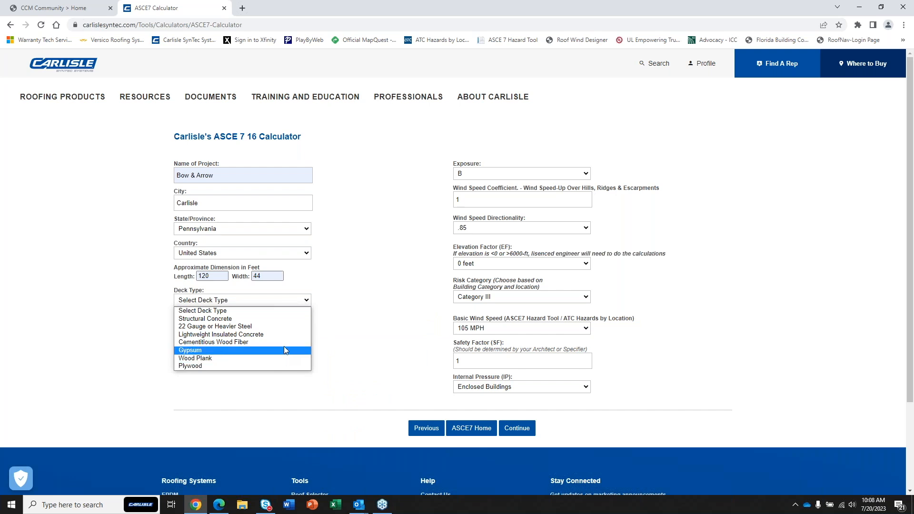
pyautogui.click(284, 329)
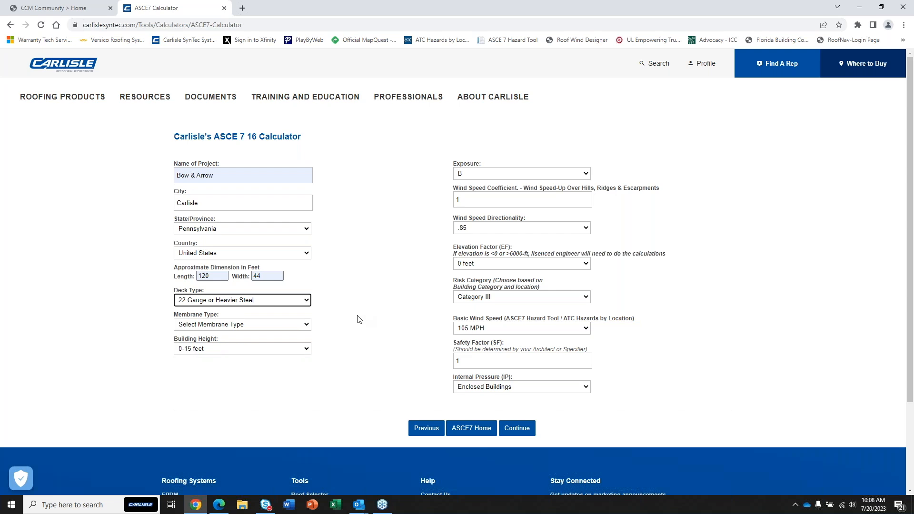
pyautogui.click(307, 327)
pyautogui.click(298, 351)
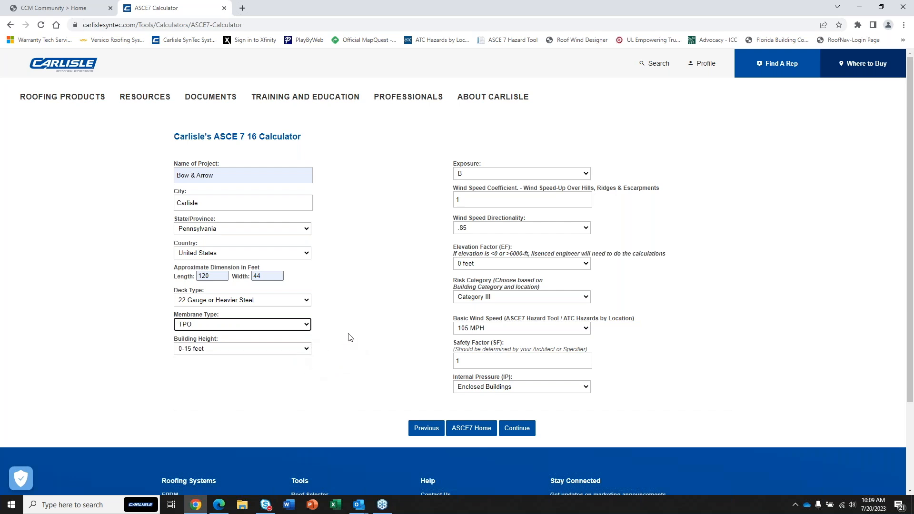
# Step: Set the building height to 40 feet
pyautogui.click(307, 351)
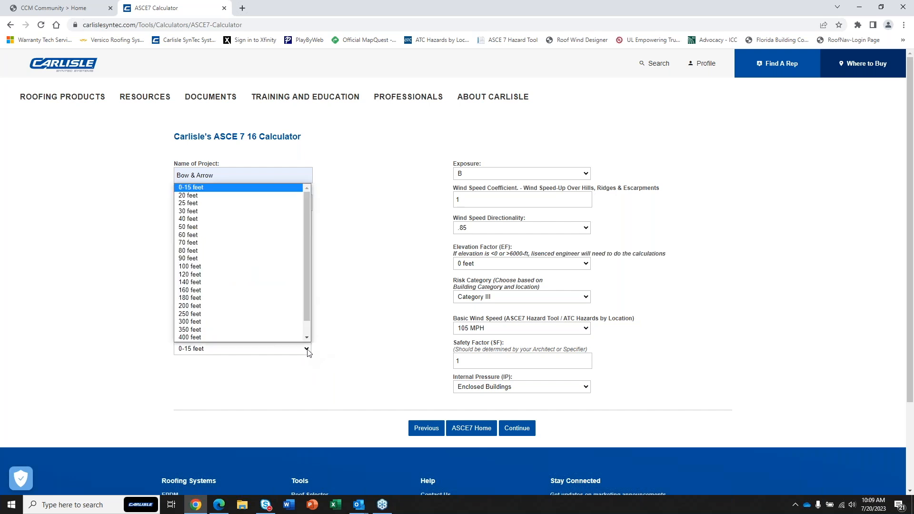
pyautogui.click(277, 223)
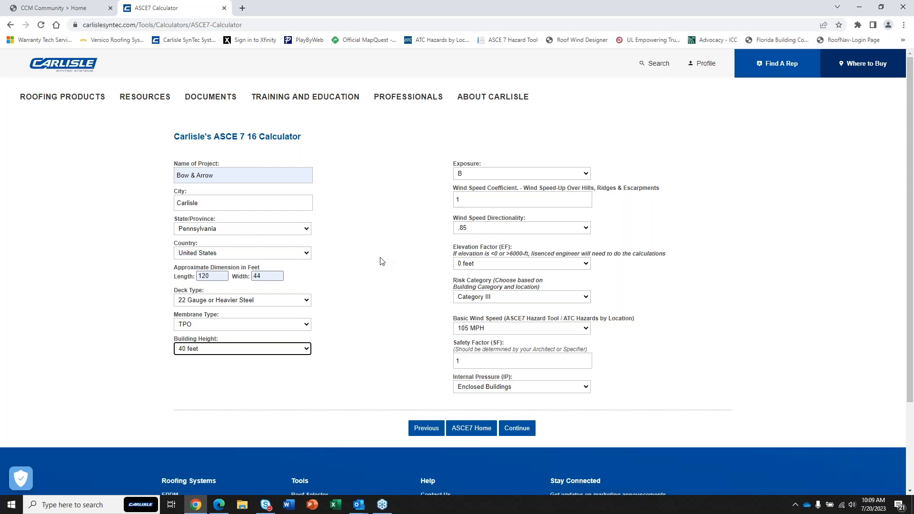
pyautogui.click(306, 353)
pyautogui.click(367, 326)
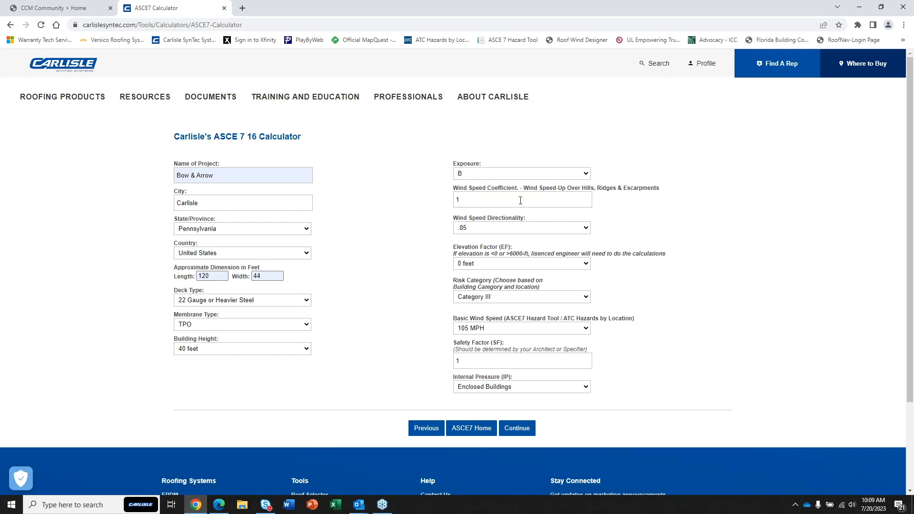
# Step: Read the definitions of exposure categories B, C and D and the explanation of the wind speed coefficient
pyautogui.click(588, 174)
pyautogui.click(647, 160)
pyautogui.click(466, 168)
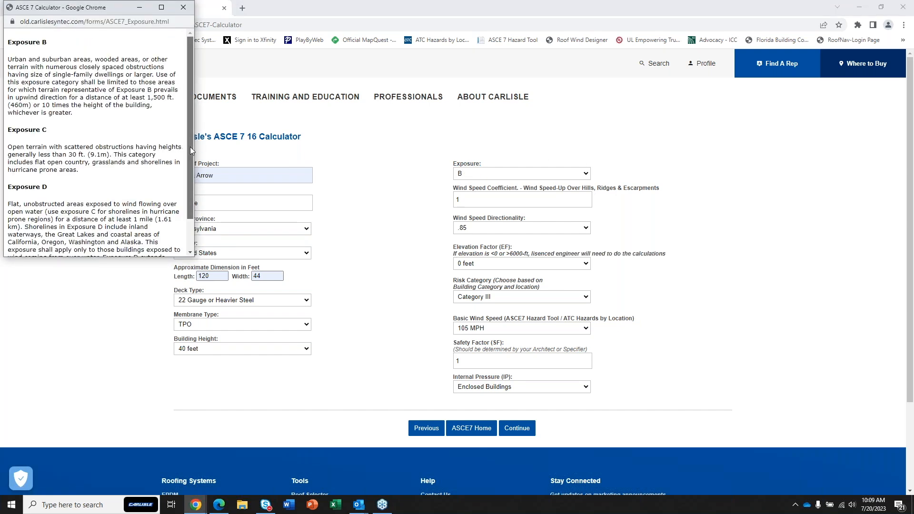
pyautogui.moveTo(190, 146); pyautogui.dragTo(191, 190)
pyautogui.scroll(1, 192, 200)
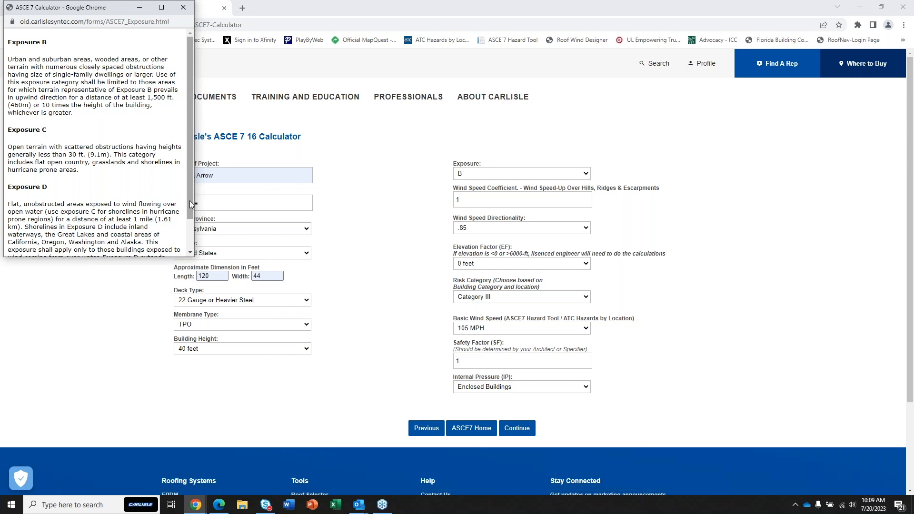
pyautogui.moveTo(190, 201); pyautogui.dragTo(188, 237)
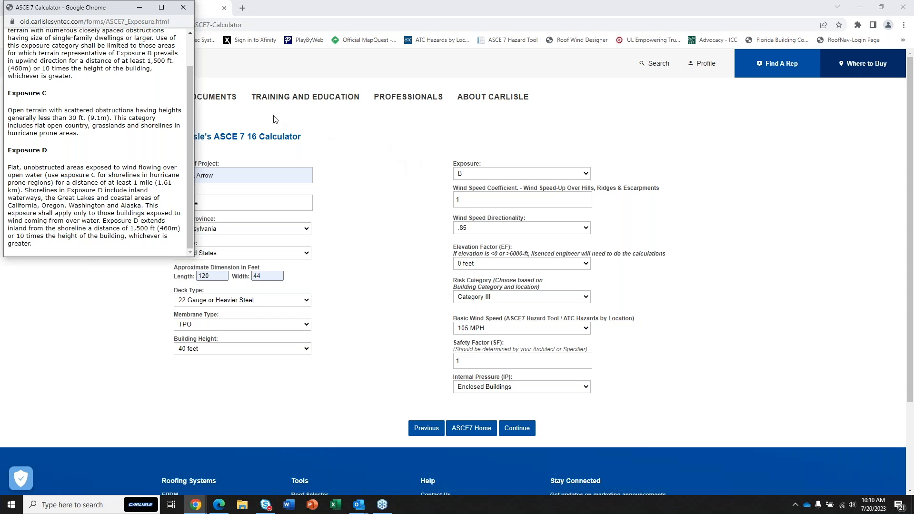
pyautogui.click(183, 7)
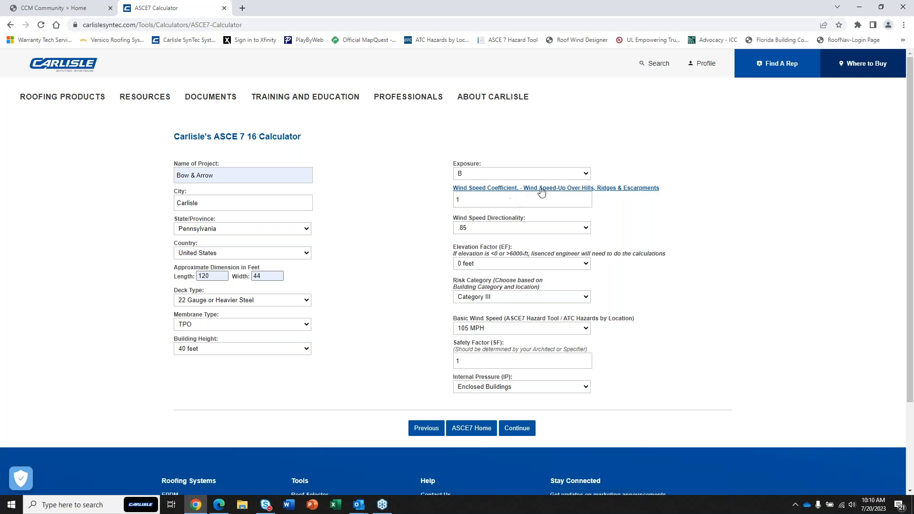
pyautogui.click(619, 188)
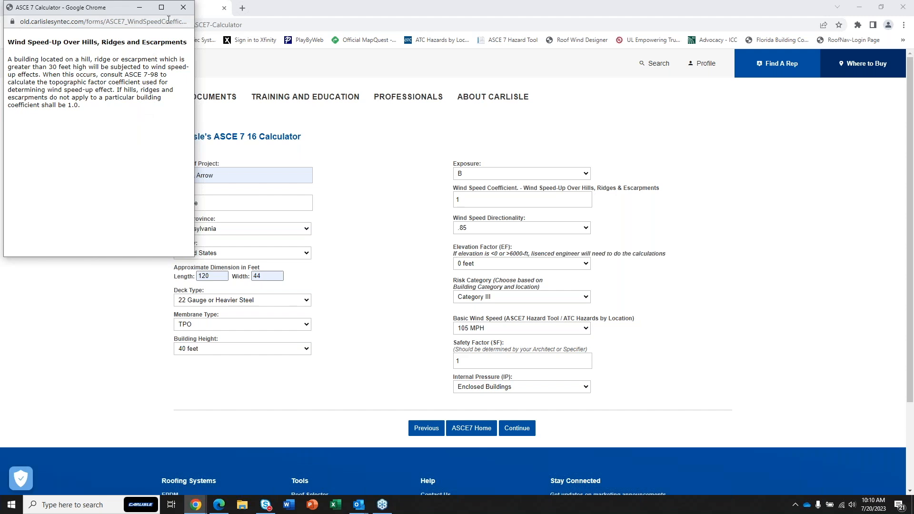
pyautogui.click(183, 7)
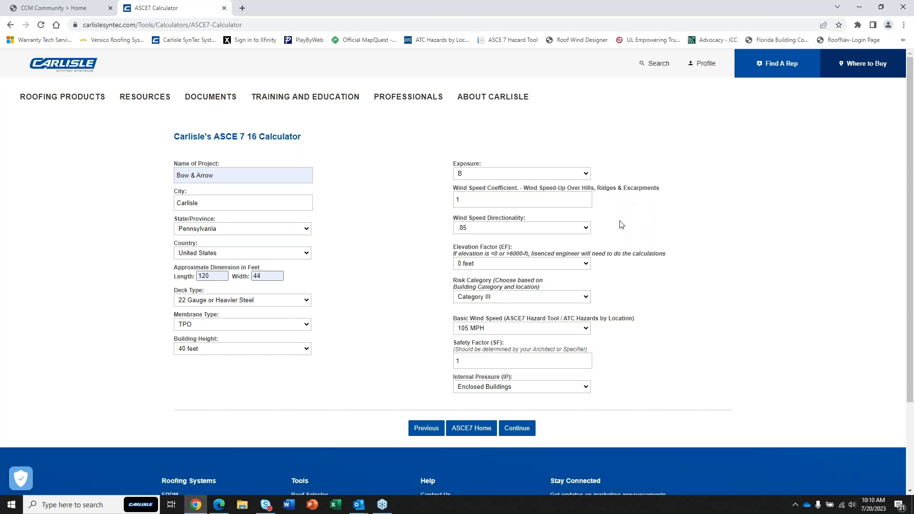
# Step: Review the available options for the wind speed directionality and the elevation factor
pyautogui.click(588, 229)
pyautogui.click(650, 224)
pyautogui.click(587, 264)
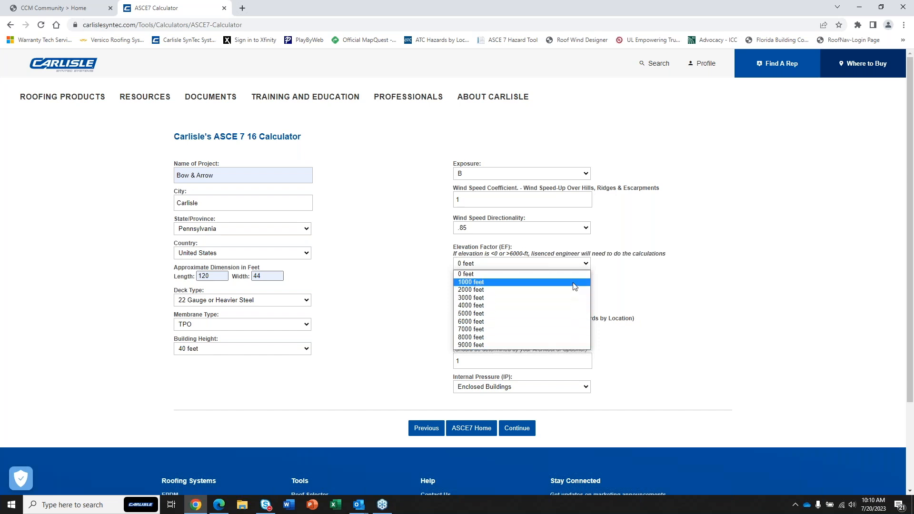
pyautogui.click(643, 273)
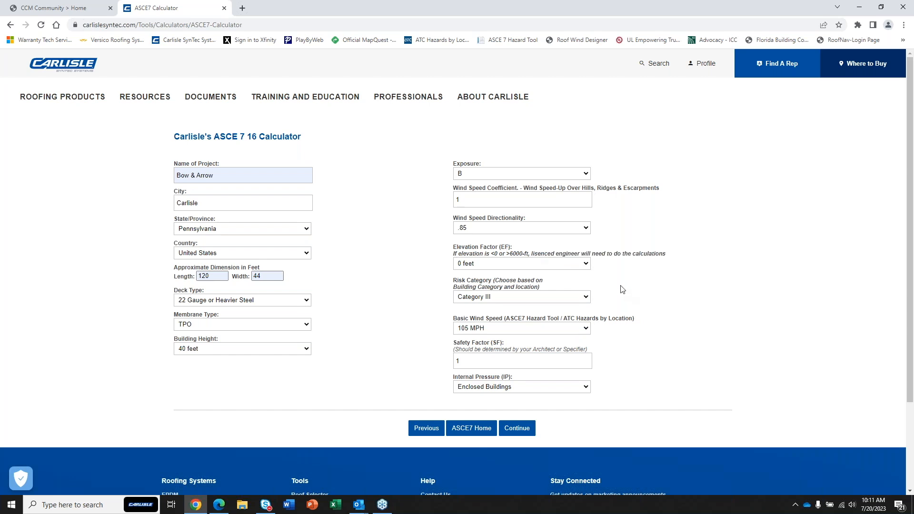
# Step: Check the building risk category definitions and set the risk category to Category IV
pyautogui.click(587, 298)
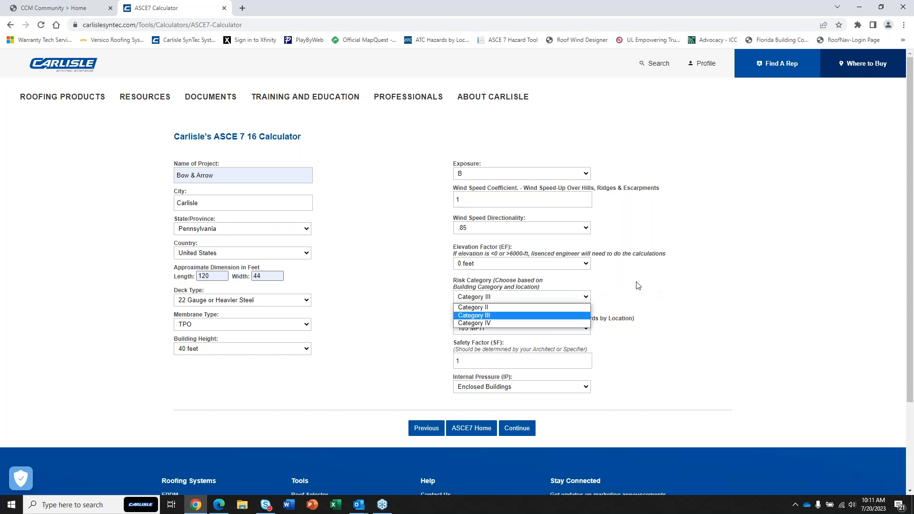
pyautogui.press('Up')
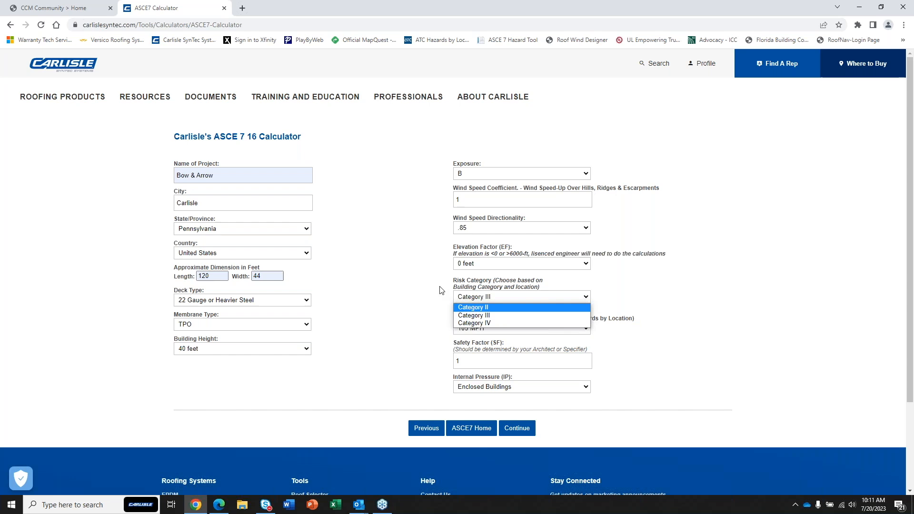
pyautogui.click(468, 289)
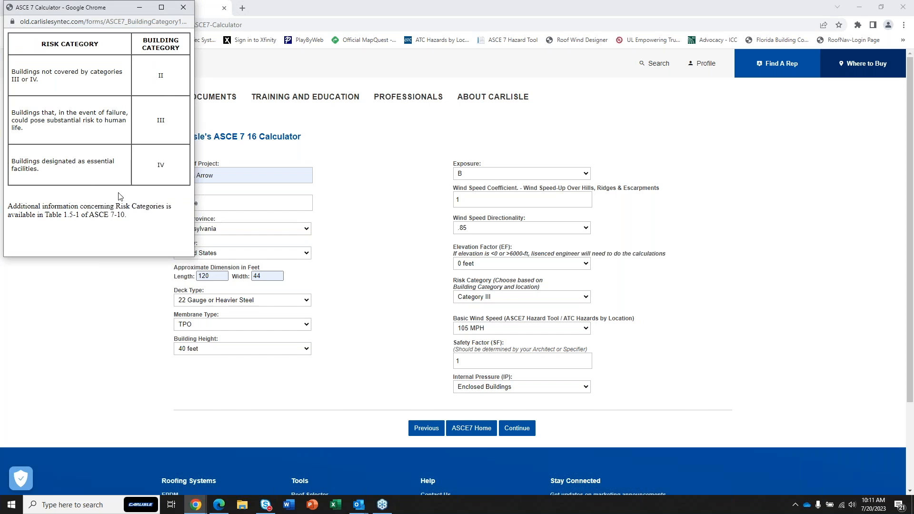
pyautogui.click(183, 8)
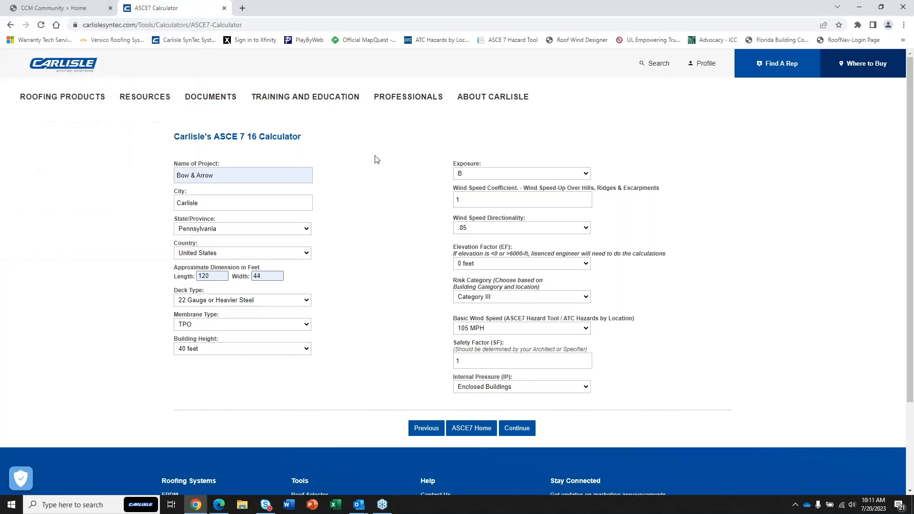
pyautogui.click(590, 299)
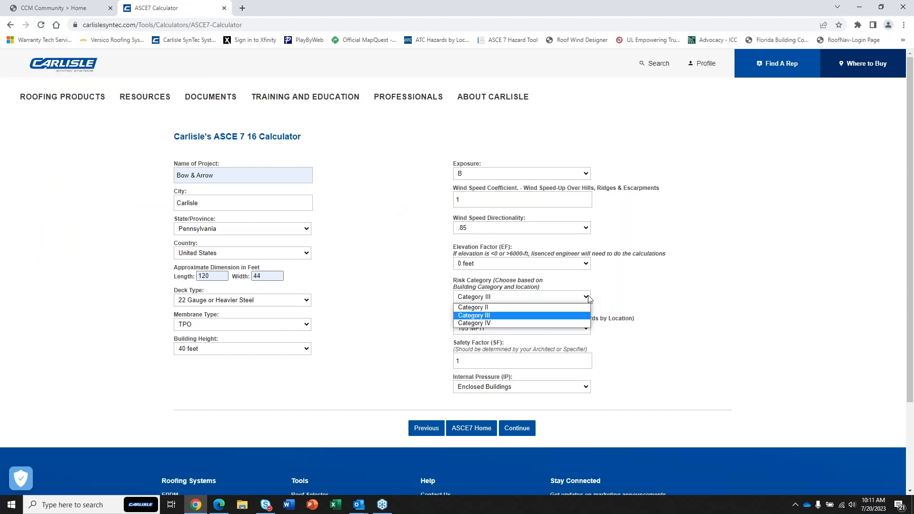
pyautogui.click(531, 329)
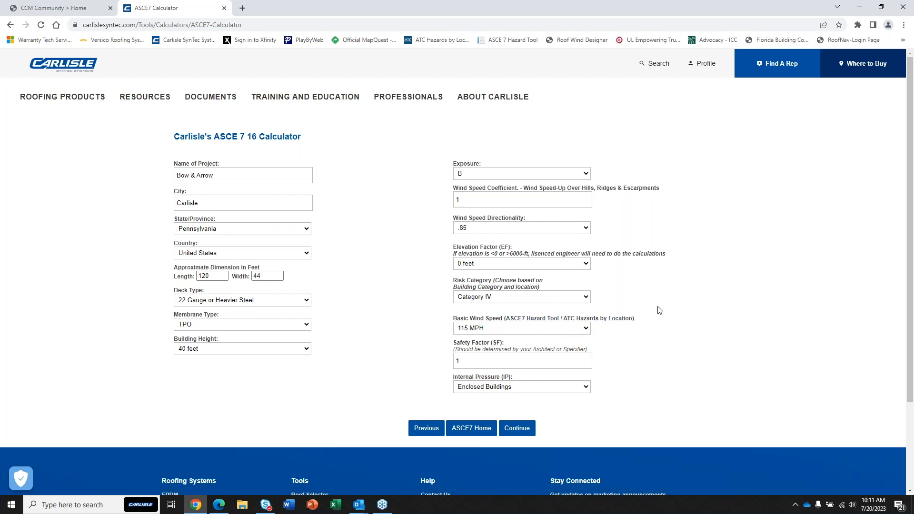
# Step: Open the ASCE 7 Hazard Tool from the basic wind speed field and search for Carlisle, PA
pyautogui.click(526, 323)
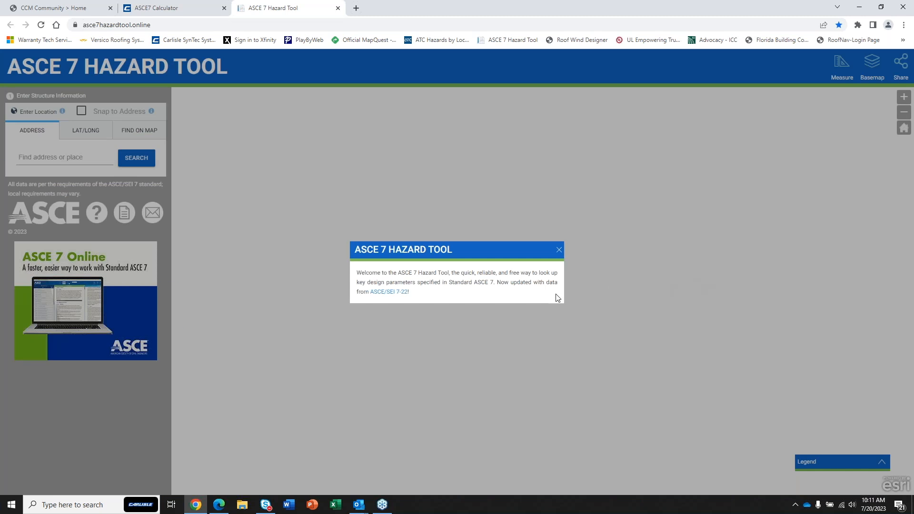
pyautogui.click(560, 250)
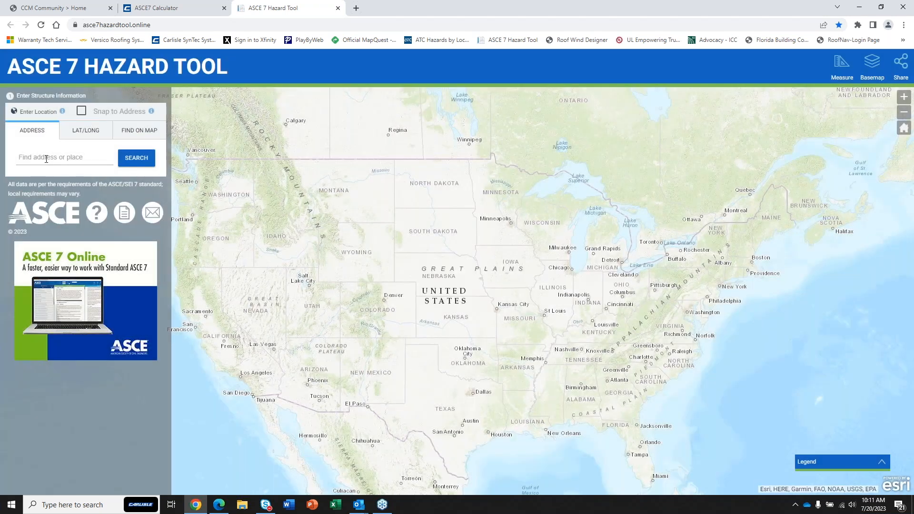
pyautogui.click(29, 158)
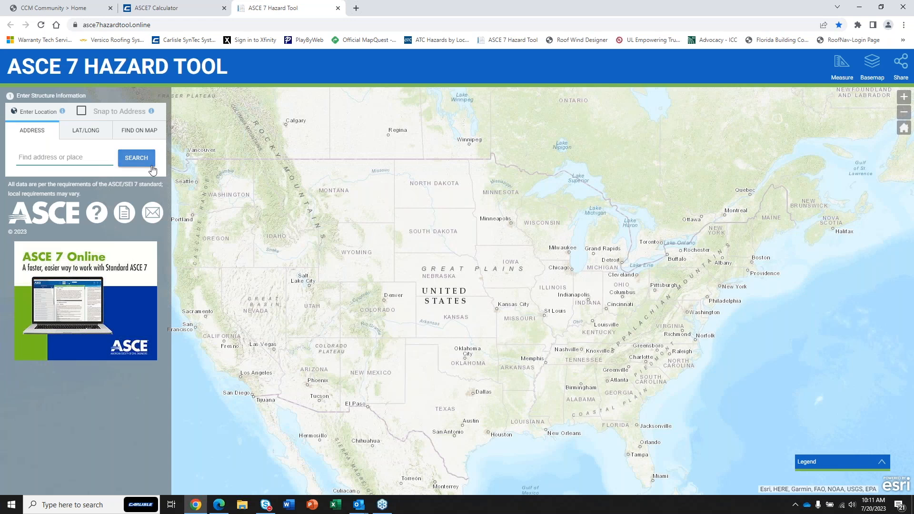
pyautogui.write('Carlisle, PA')
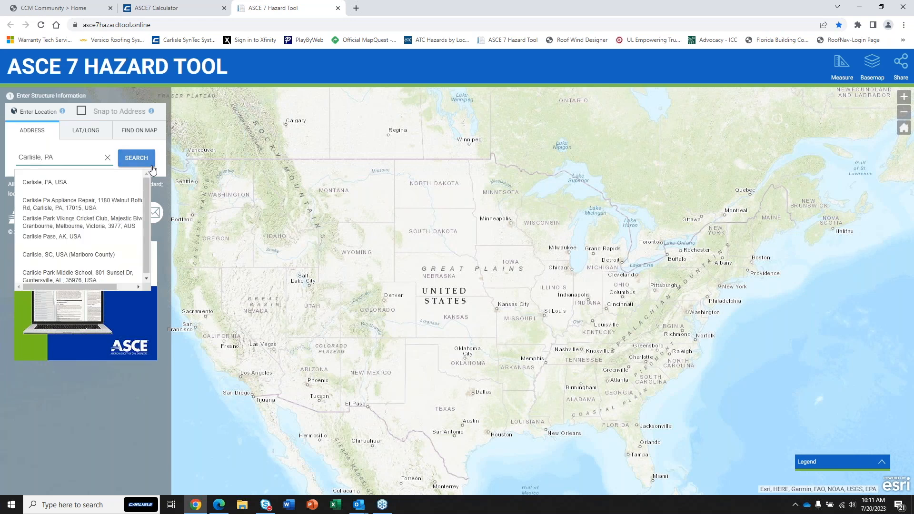
pyautogui.click(140, 158)
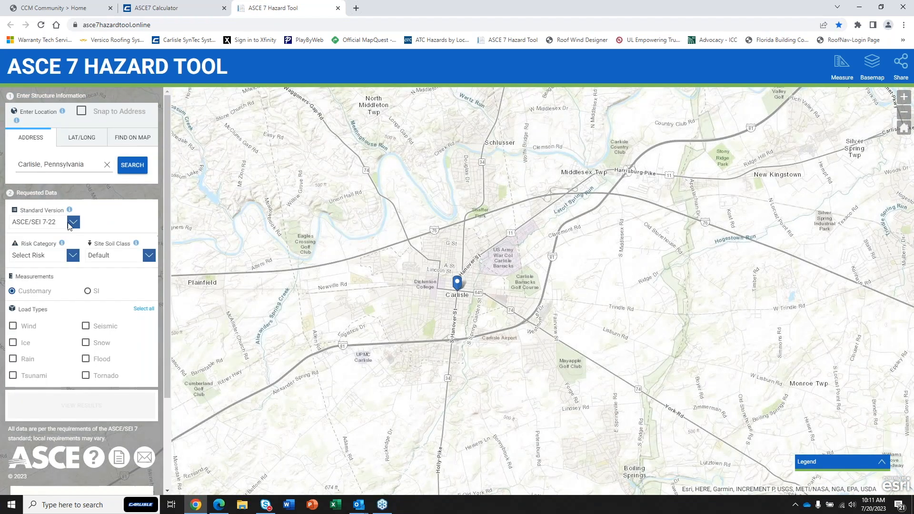
# Step: Get the wind load results for risk category IV and generate the full report
pyautogui.click(73, 256)
pyautogui.click(48, 303)
pyautogui.click(13, 325)
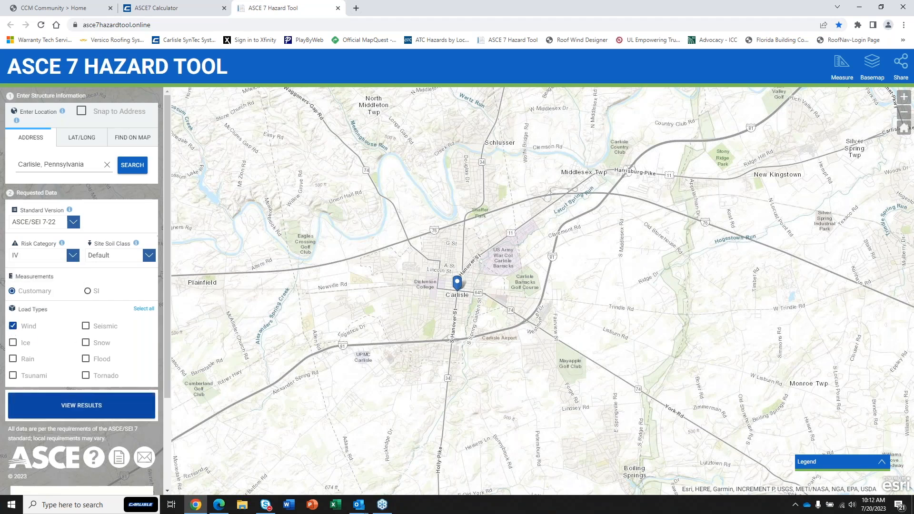
pyautogui.click(77, 407)
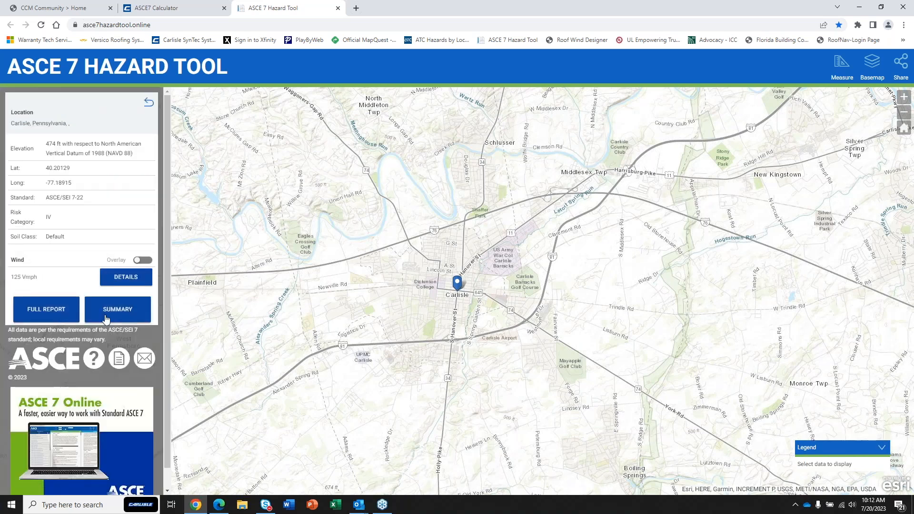
pyautogui.click(45, 312)
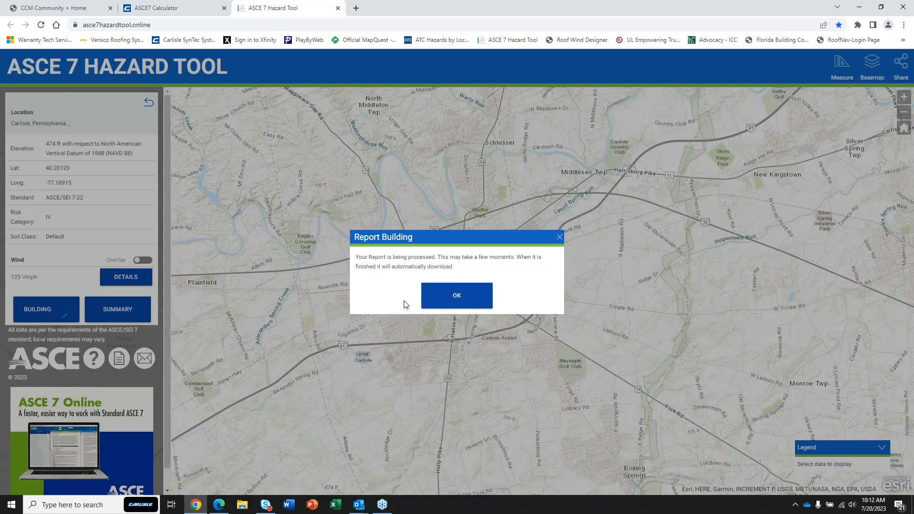
pyautogui.click(469, 296)
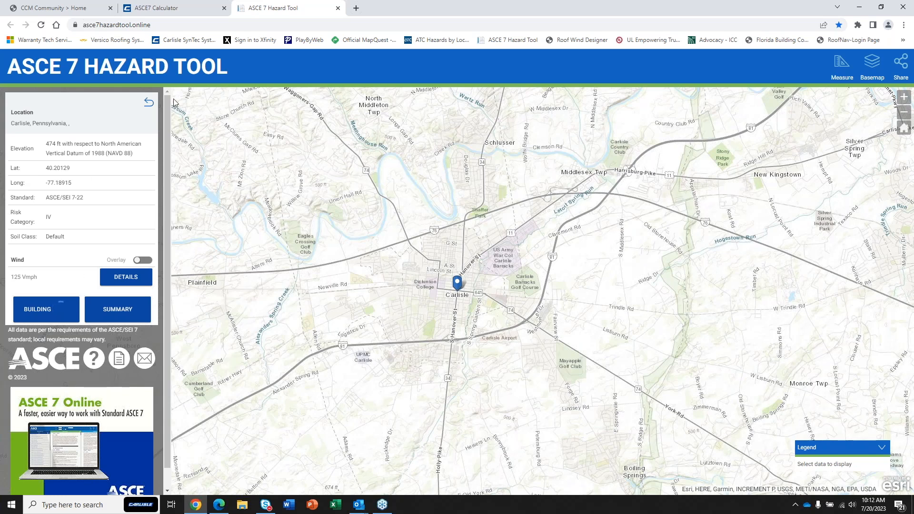
# Step: Open ATC Hazards by Location from Carlisle's calculator and examine the wind speeds by risk category for Carlisle, PA
pyautogui.click(178, 11)
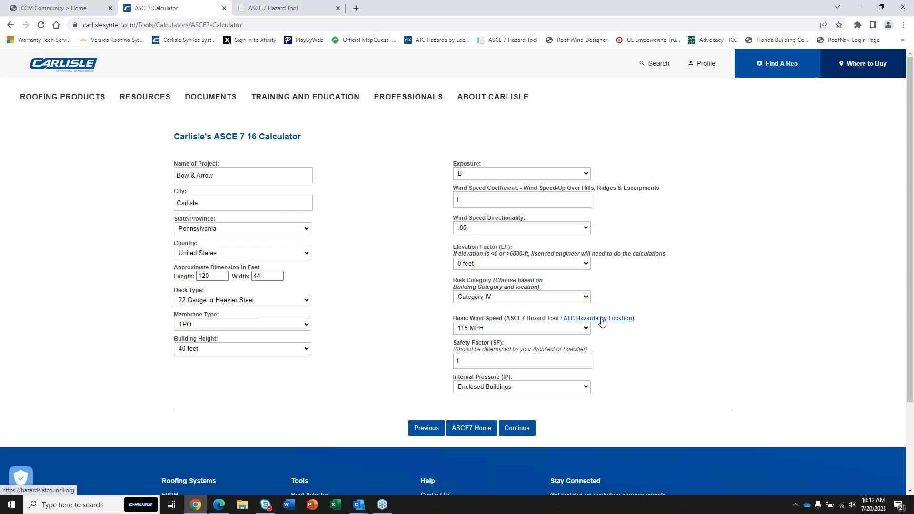
pyautogui.click(601, 319)
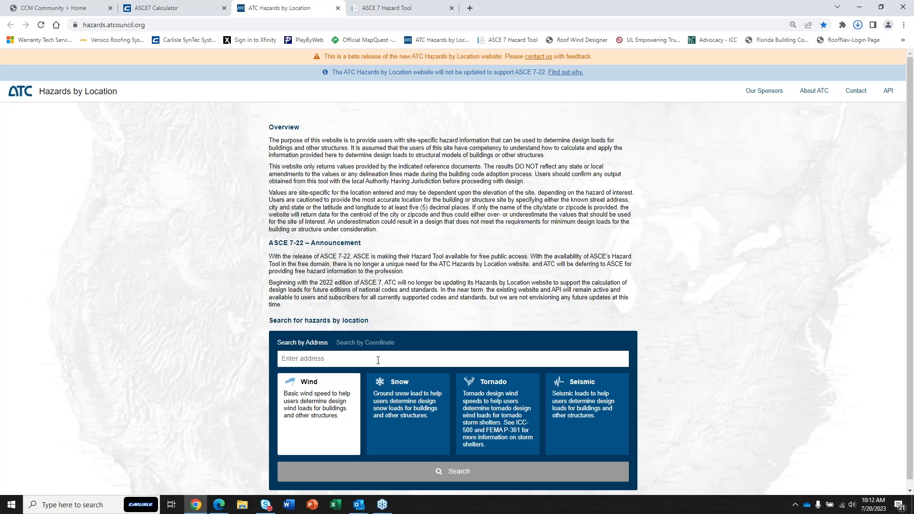
pyautogui.click(378, 361)
pyautogui.write('Carl')
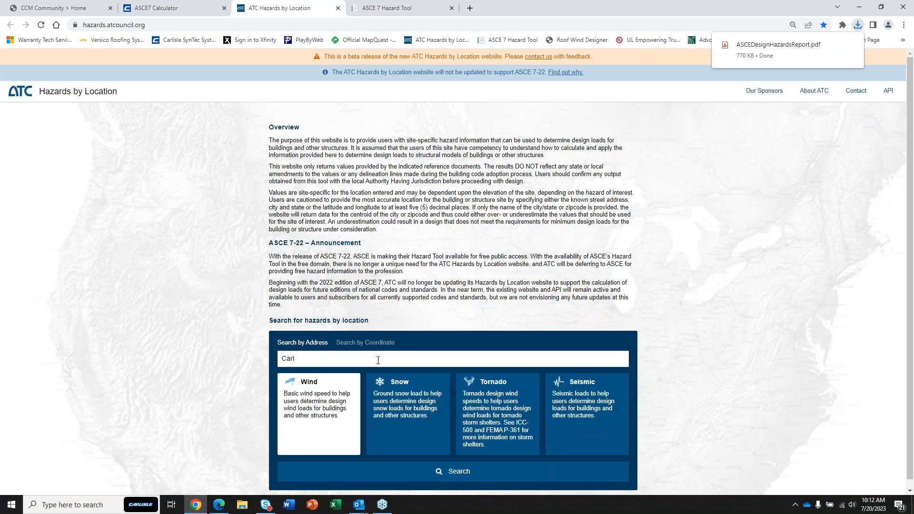
pyautogui.click(305, 355)
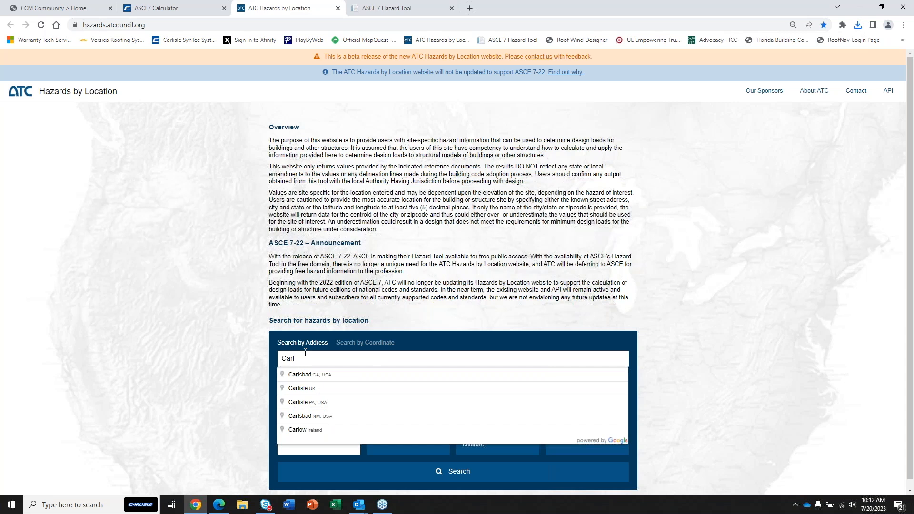
pyautogui.click(305, 402)
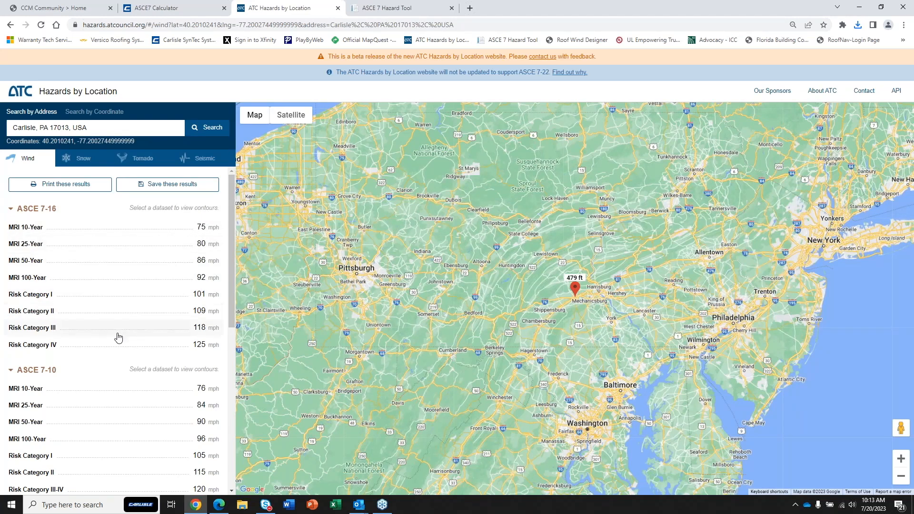
pyautogui.scroll(-5, 116, 377)
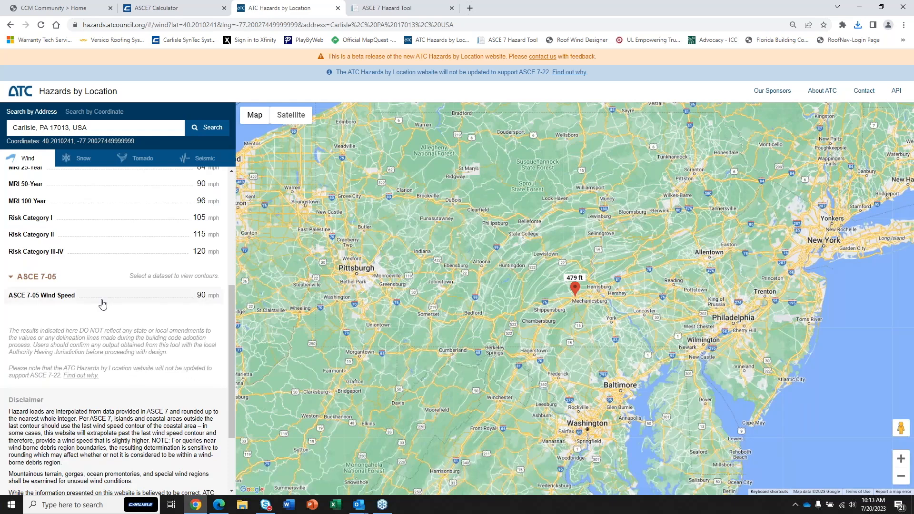
pyautogui.scroll(5, 107, 297)
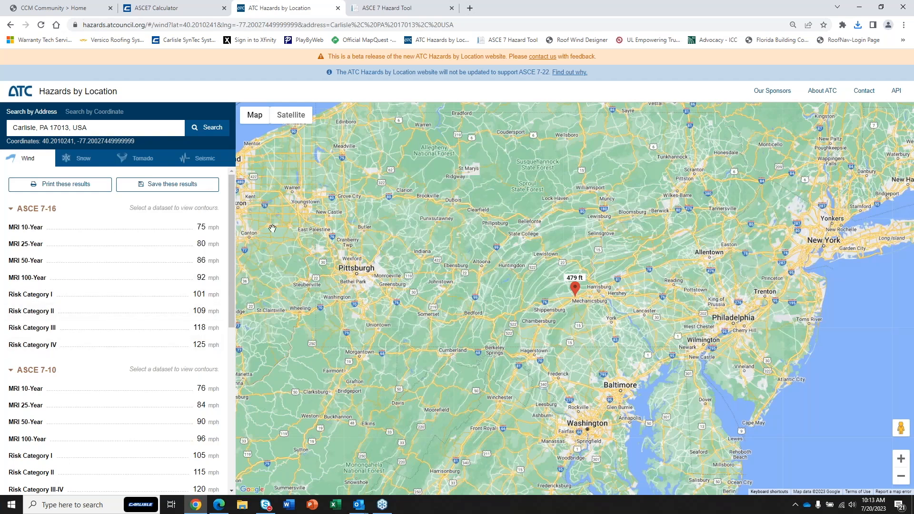
# Step: Return to Carlisle's calculator, set the basic wind speed to 125 MPH, and keep the internal pressure at Enclosed Buildings
pyautogui.click(180, 13)
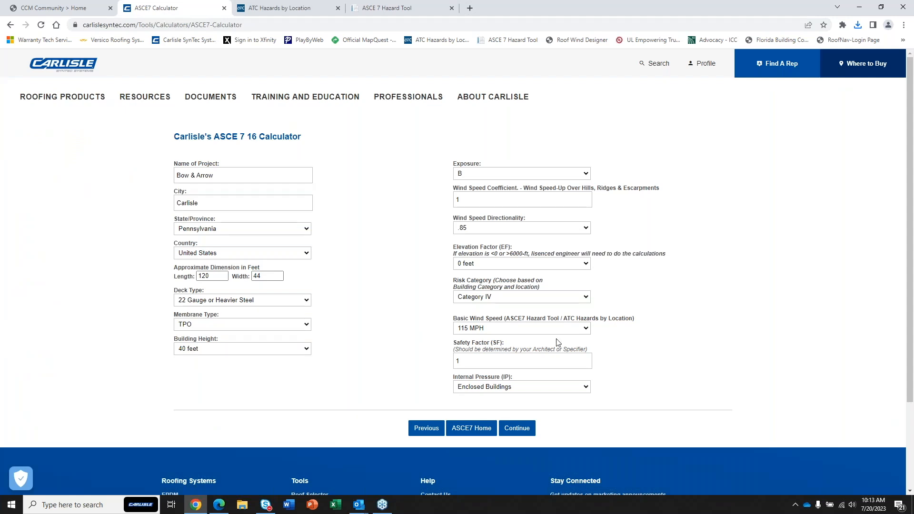
pyautogui.click(585, 330)
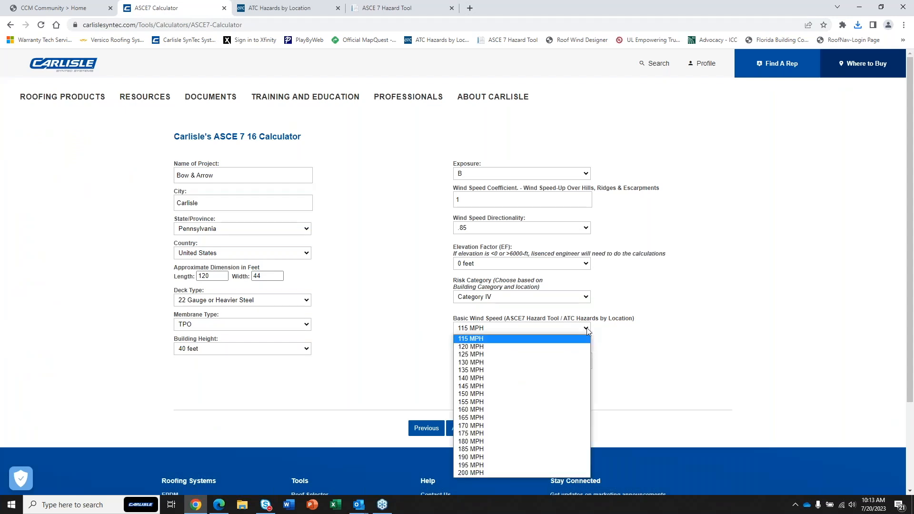
pyautogui.click(512, 356)
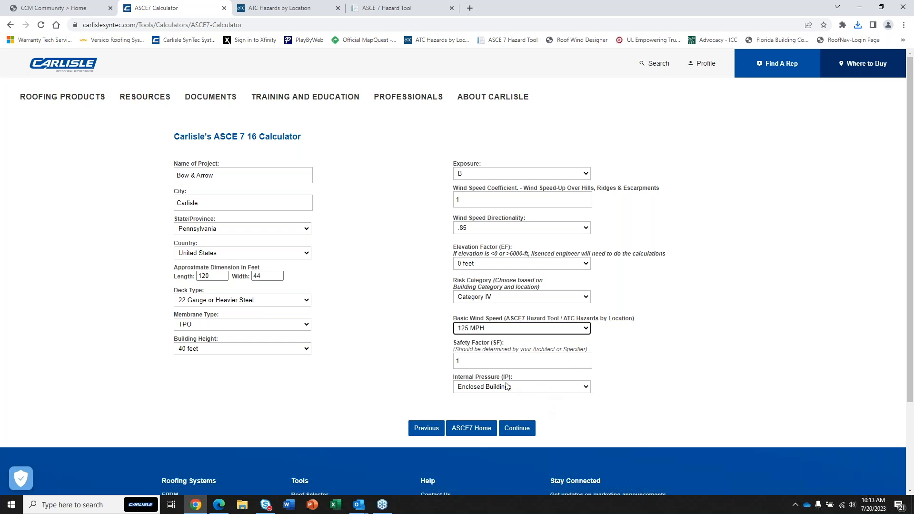
pyautogui.click(587, 387)
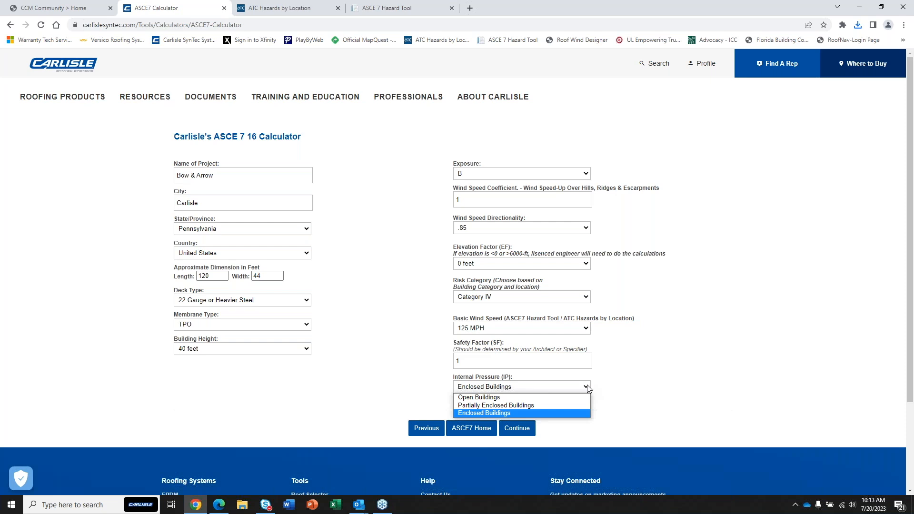
pyautogui.click(617, 389)
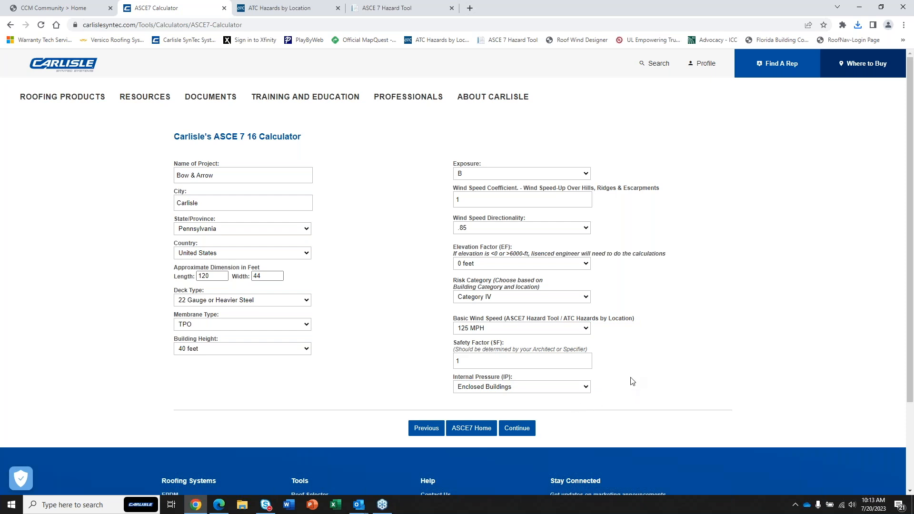
# Step: Confirm Enclosed Buildings as the internal pressure and calculate the uplift pressures from the project inputs
pyautogui.click(589, 392)
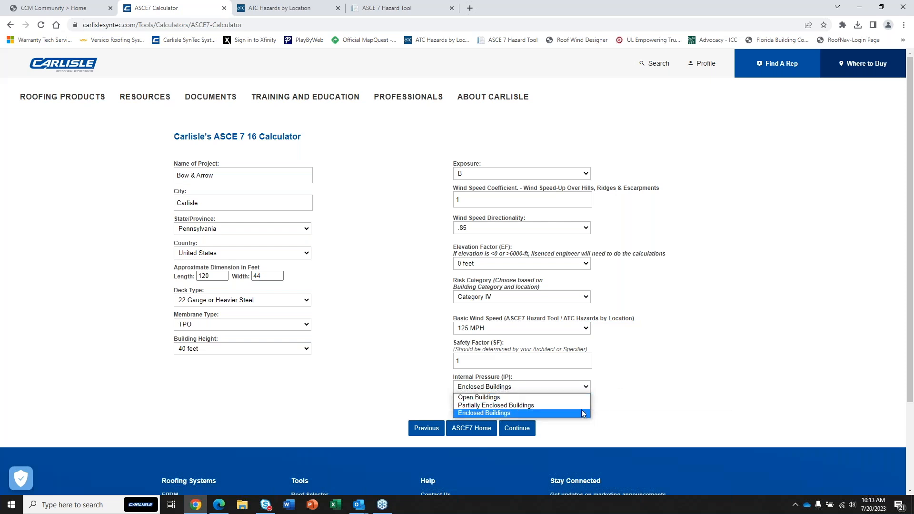
pyautogui.click(559, 417)
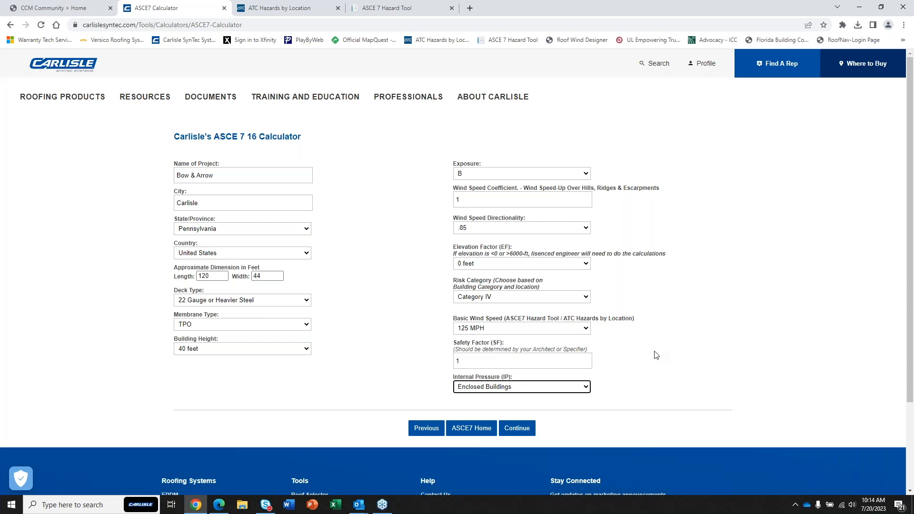
pyautogui.click(514, 432)
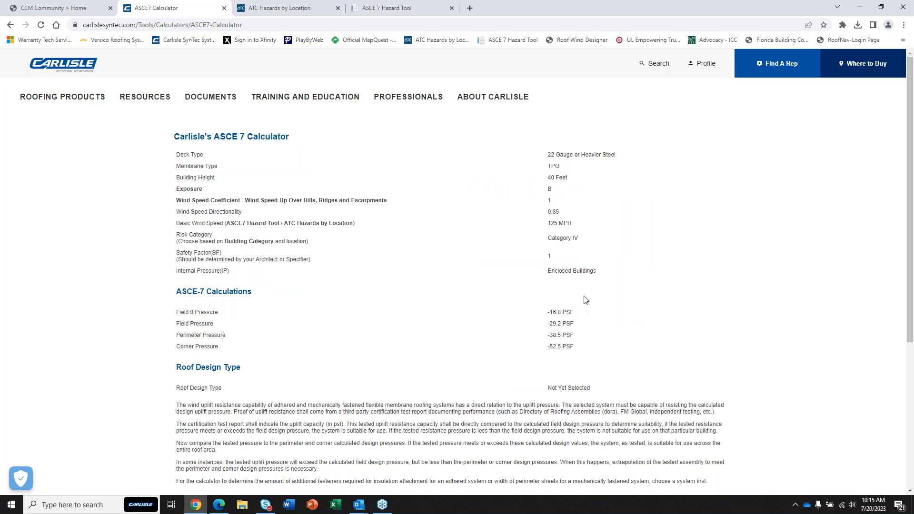
# Step: Choose No System as the roof design type and generate the wind uplift report
pyautogui.scroll(-2, 585, 368)
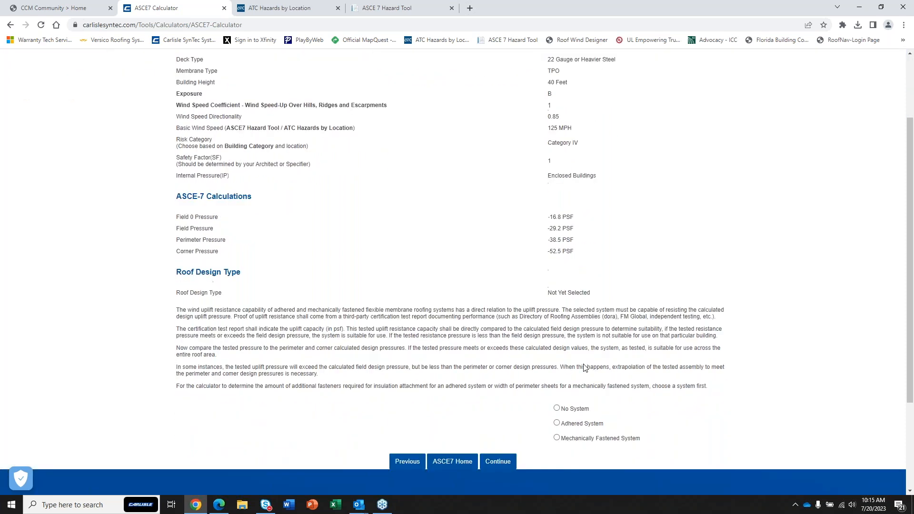
pyautogui.scroll(-1, 585, 368)
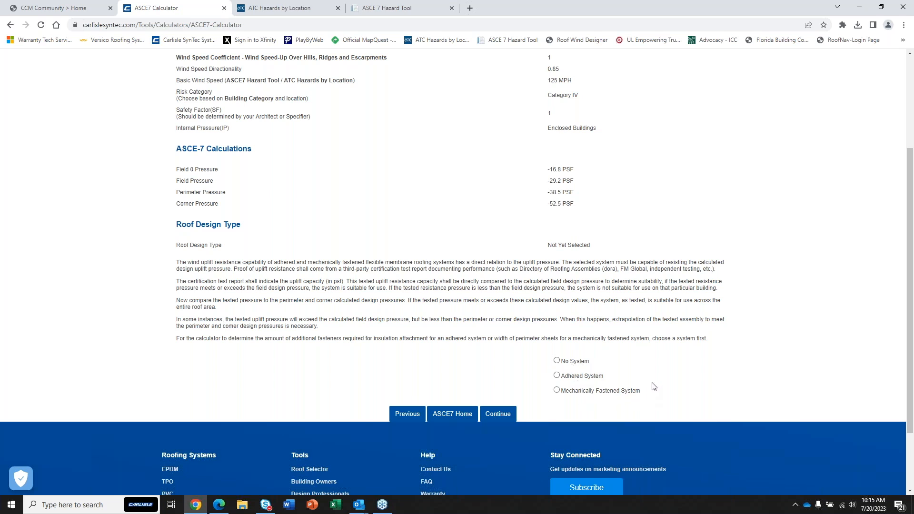
pyautogui.click(556, 360)
pyautogui.click(506, 418)
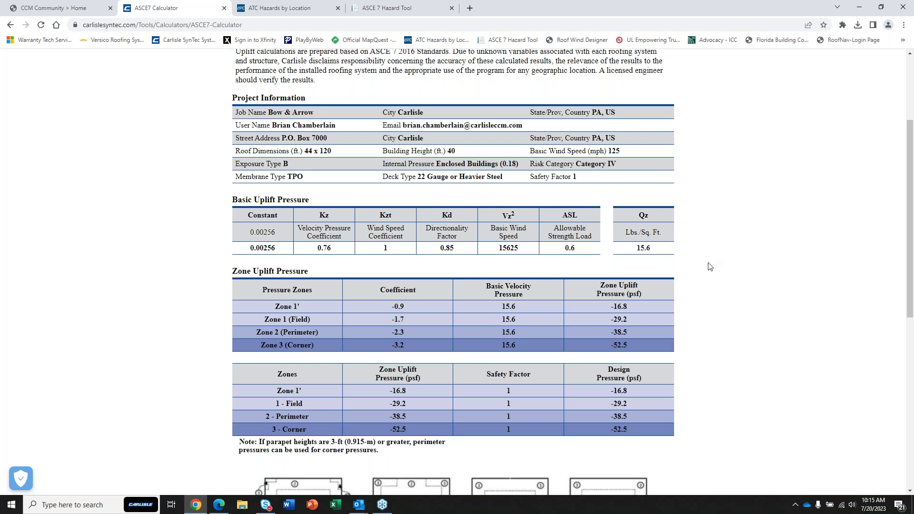
# Step: Examine the uplift report's project information, zone and design pressures, and roof zone diagrams
pyautogui.scroll(-1, 710, 274)
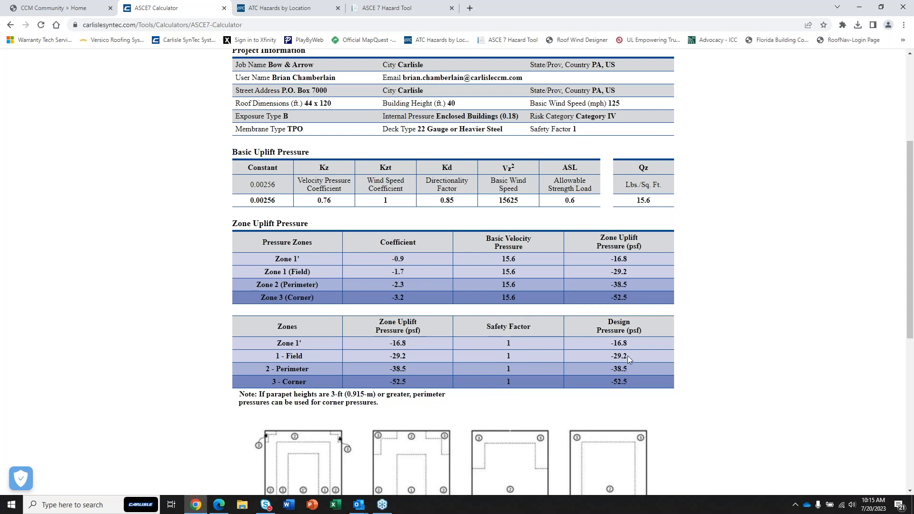
pyautogui.scroll(-3, 694, 381)
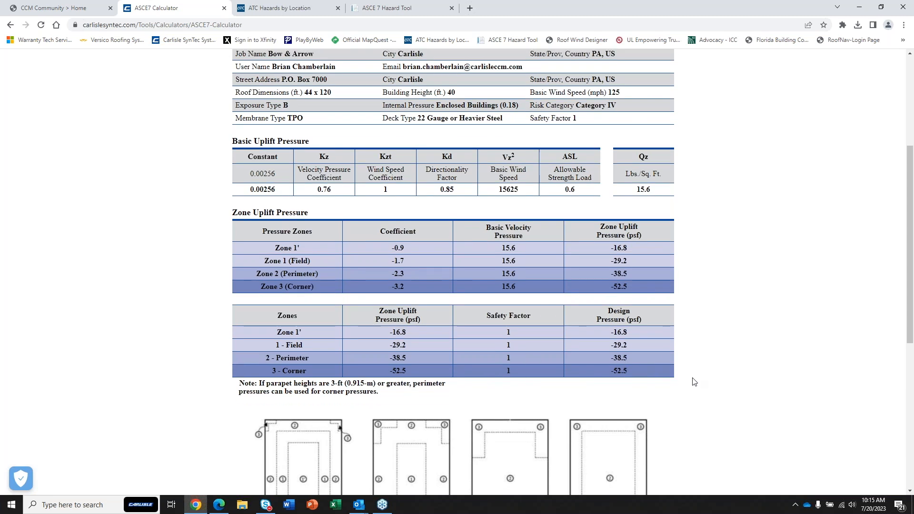
pyautogui.scroll(-1, 695, 381)
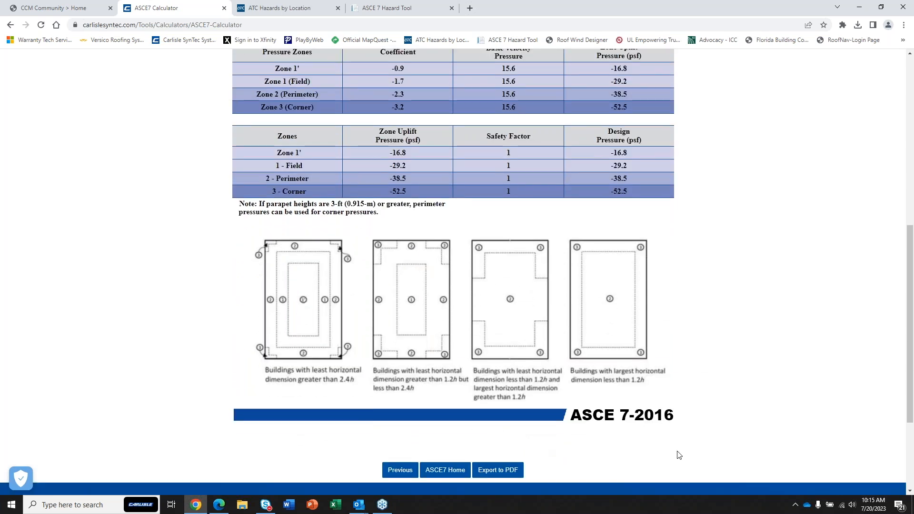
pyautogui.scroll(7, 721, 413)
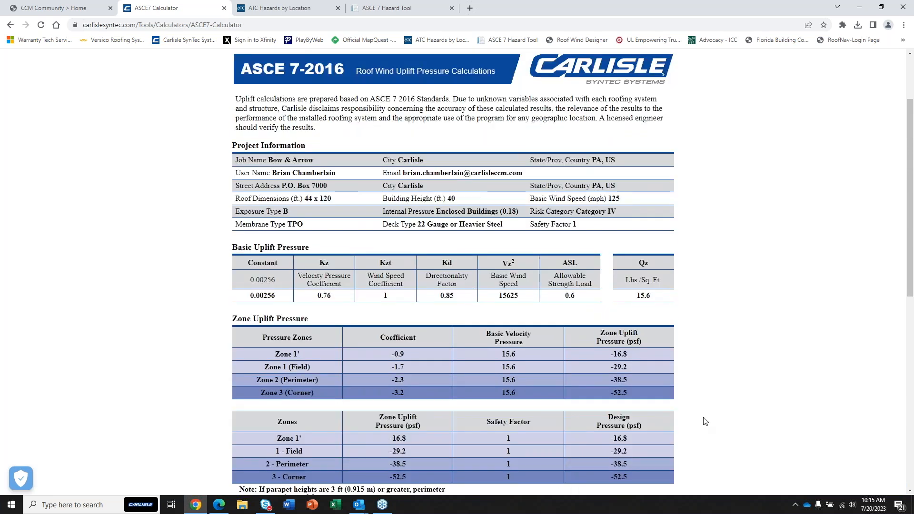
pyautogui.scroll(-3, 705, 420)
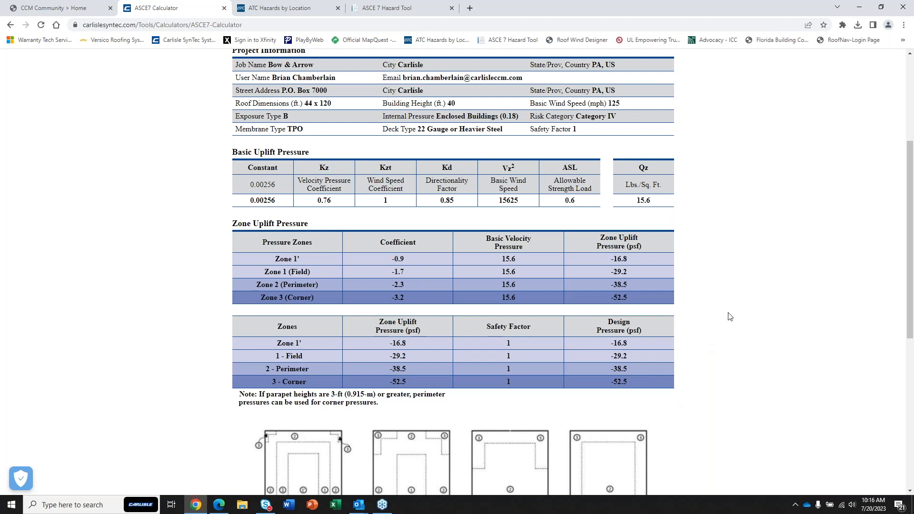
pyautogui.scroll(4, 734, 305)
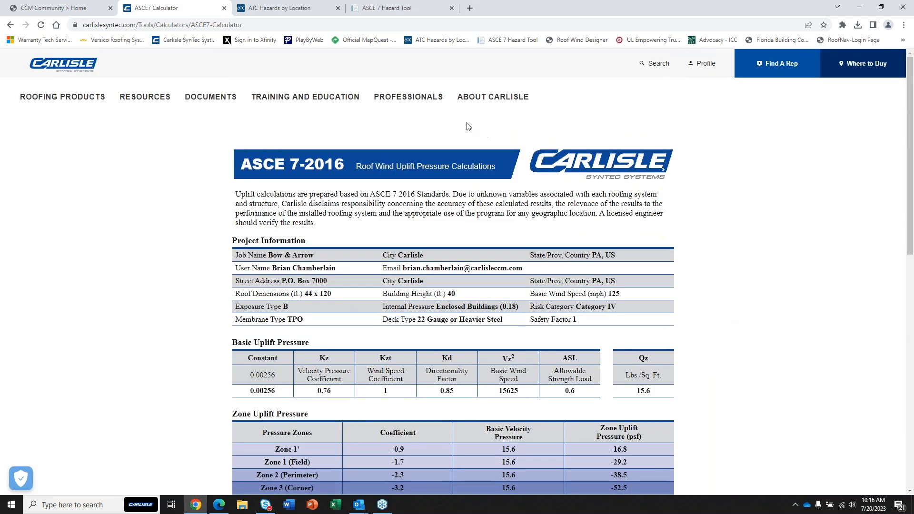
pyautogui.scroll(-9, 348, 188)
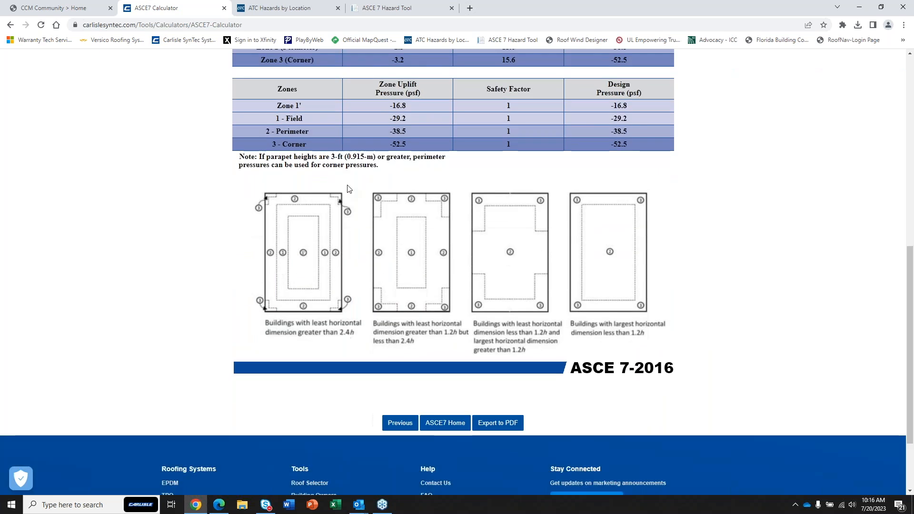
# Step: Return from the report to the roof design choices and continue with Adhered System
pyautogui.scroll(-2, 347, 188)
pyautogui.click(399, 333)
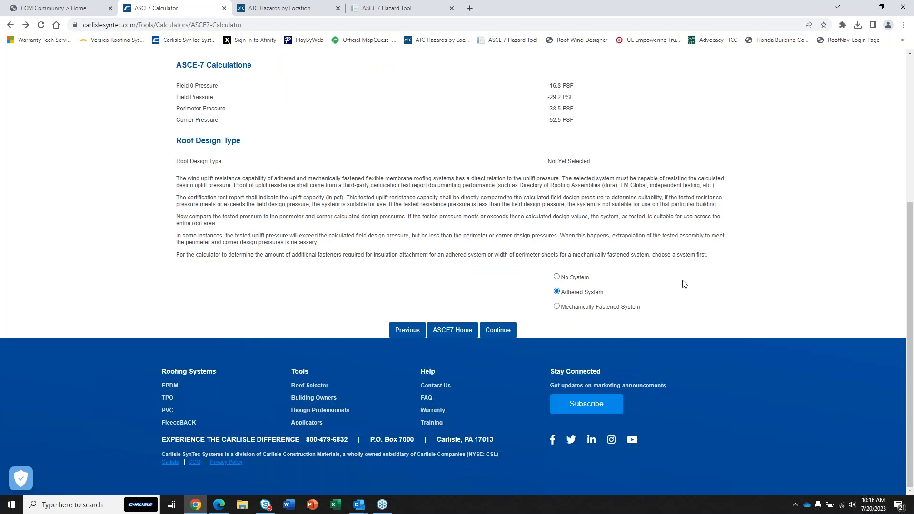
pyautogui.click(495, 332)
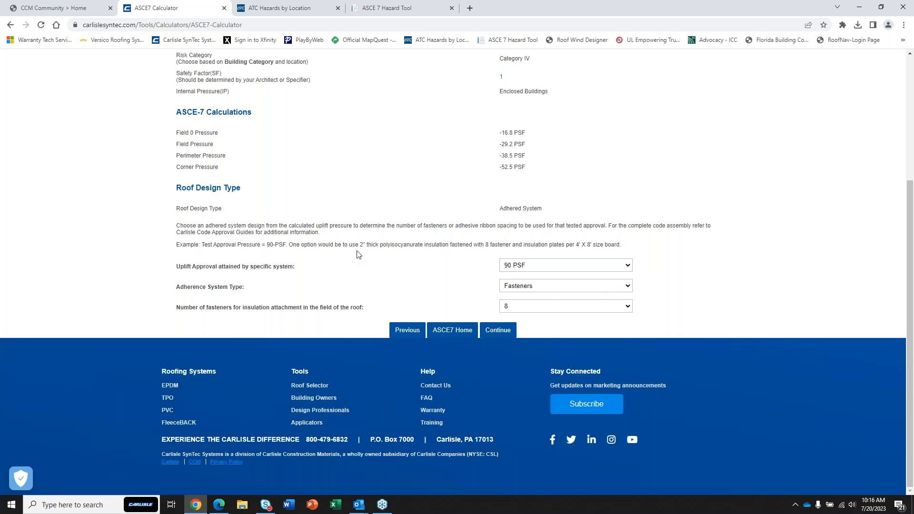
# Step: Set the uplift approval to 150 PSF and the number of field insulation fasteners to 20
pyautogui.click(629, 266)
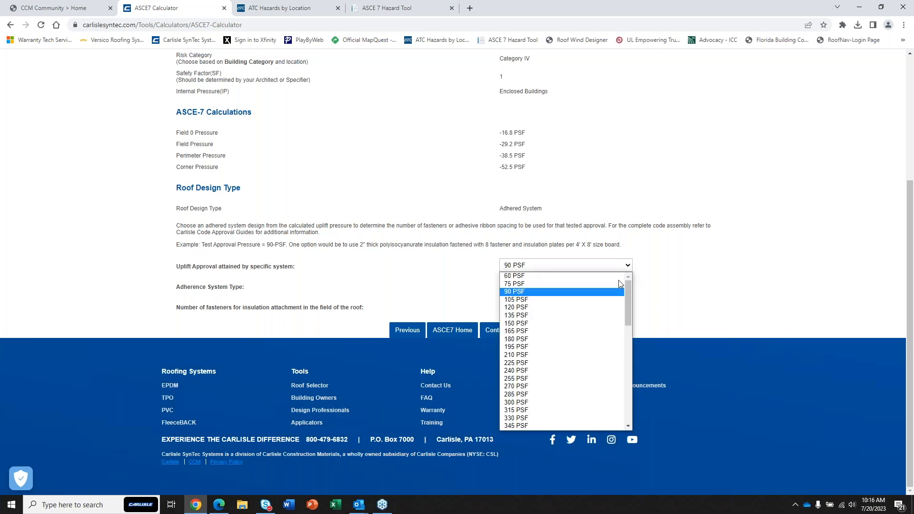
pyautogui.click(577, 326)
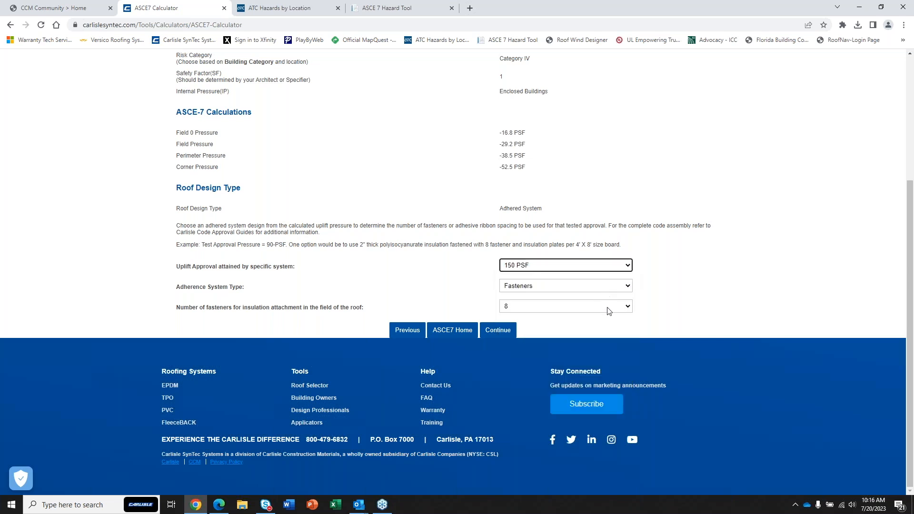
pyautogui.click(628, 307)
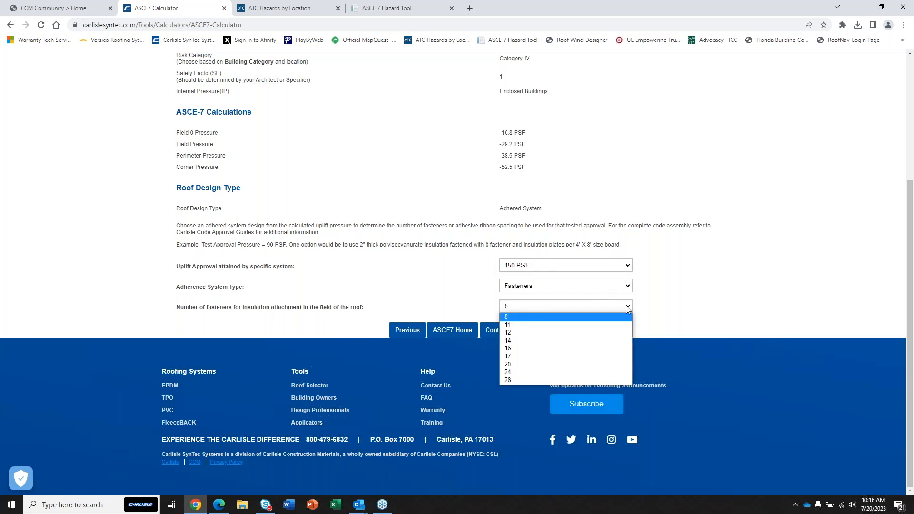
pyautogui.click(565, 364)
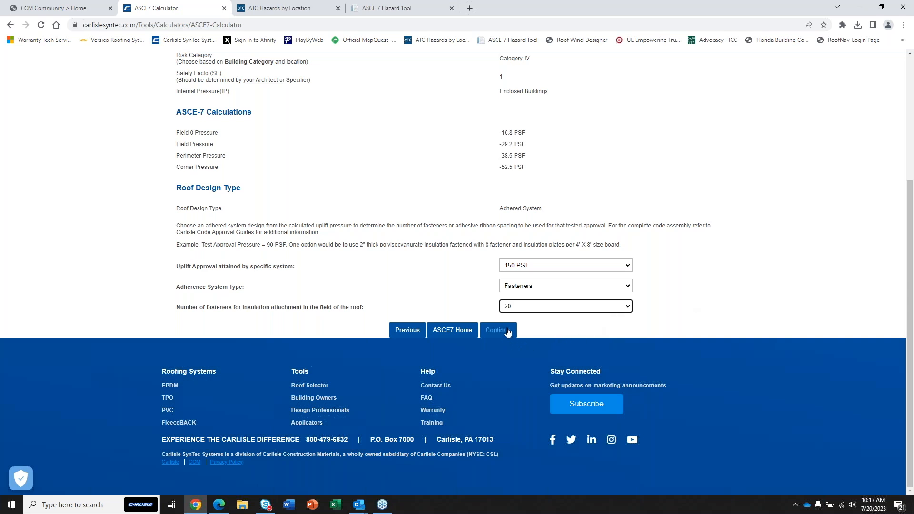
# Step: Set the uplift approval to 90 PSF with 8 field fasteners, and generate and review the adhered system report
pyautogui.click(629, 268)
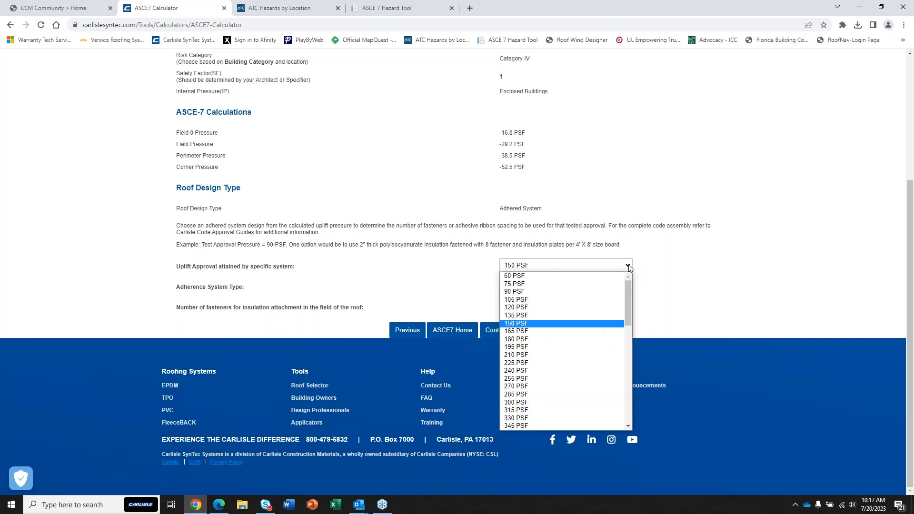
pyautogui.click(582, 291)
pyautogui.click(628, 307)
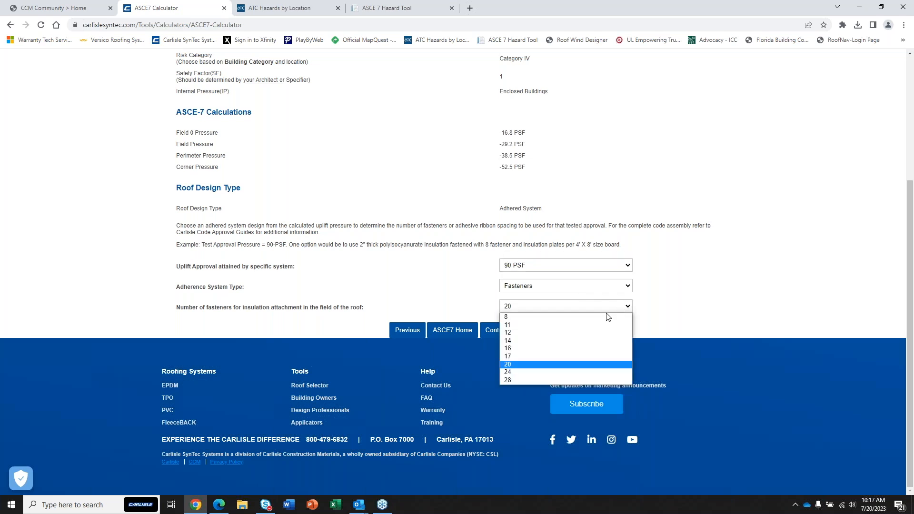
pyautogui.click(591, 316)
pyautogui.click(500, 331)
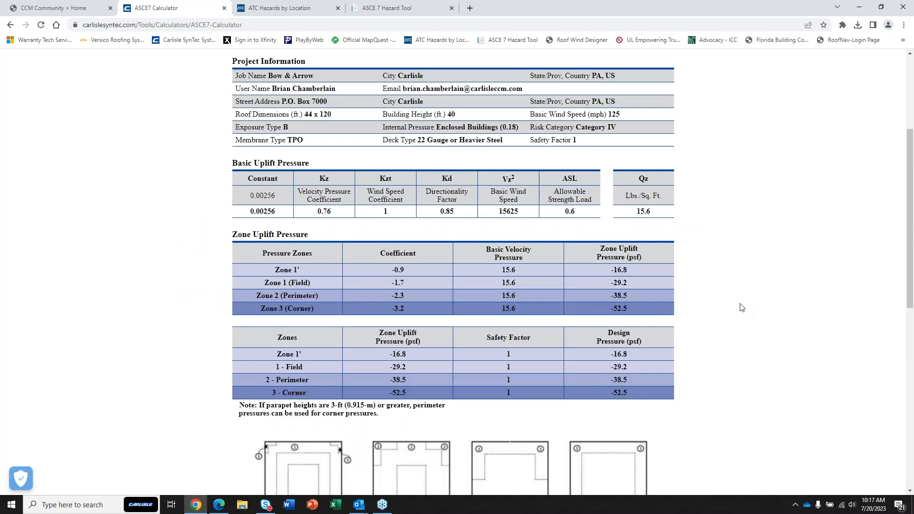
pyautogui.scroll(-6, 739, 371)
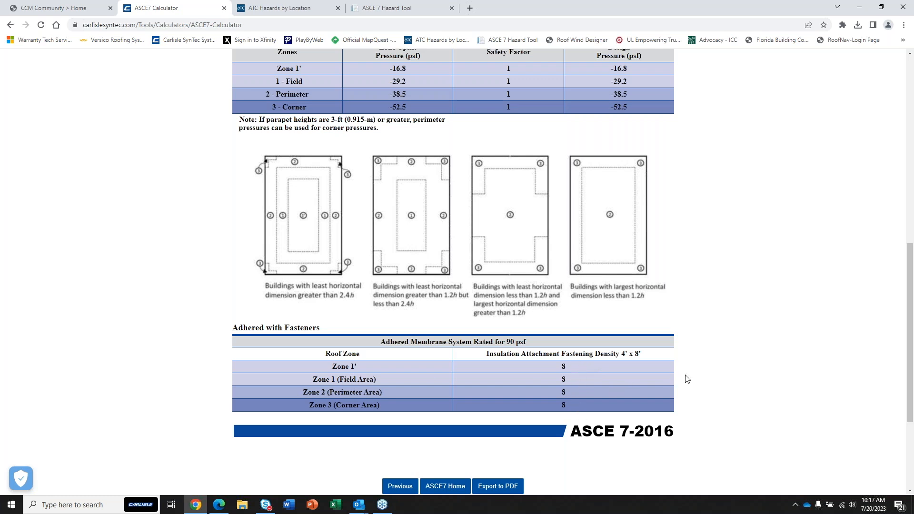
pyautogui.scroll(5, 685, 375)
pyautogui.scroll(-8, 639, 375)
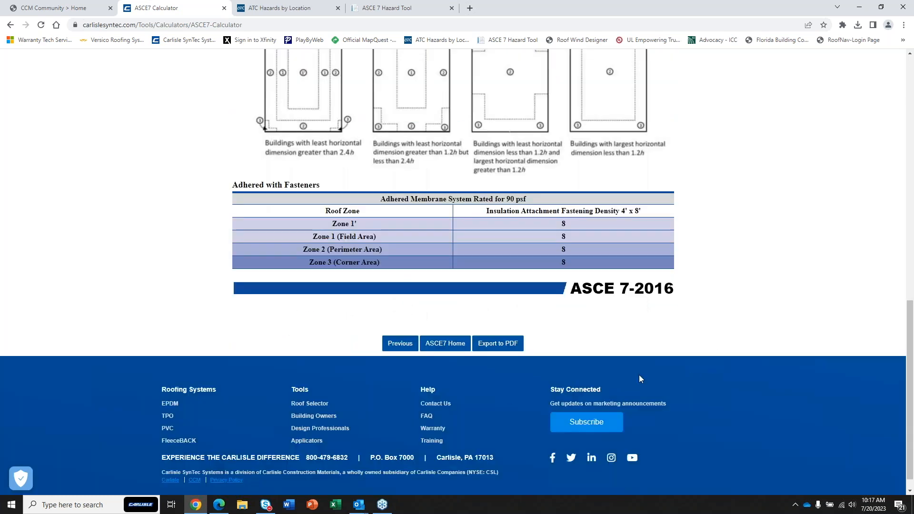
# Step: Go back to the project inputs, set the safety factor to 2, and recalculate the uplift pressures
pyautogui.click(397, 347)
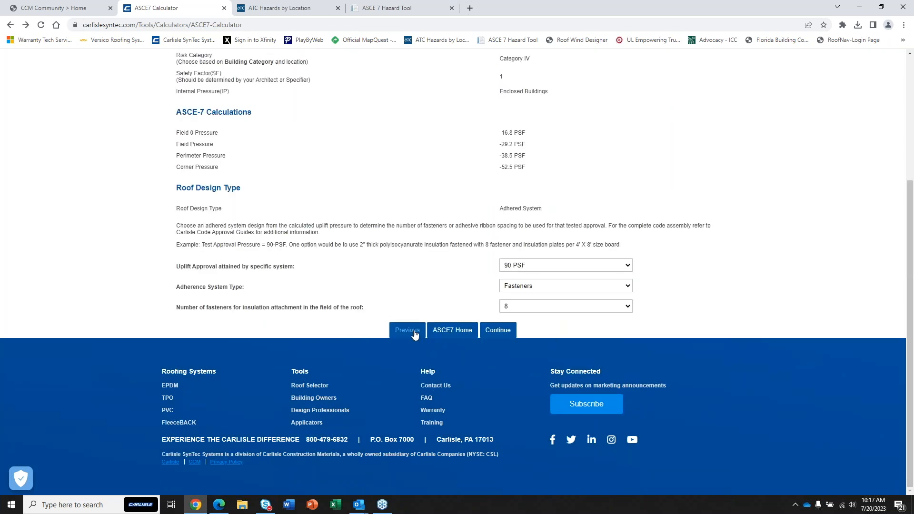
pyautogui.click(412, 332)
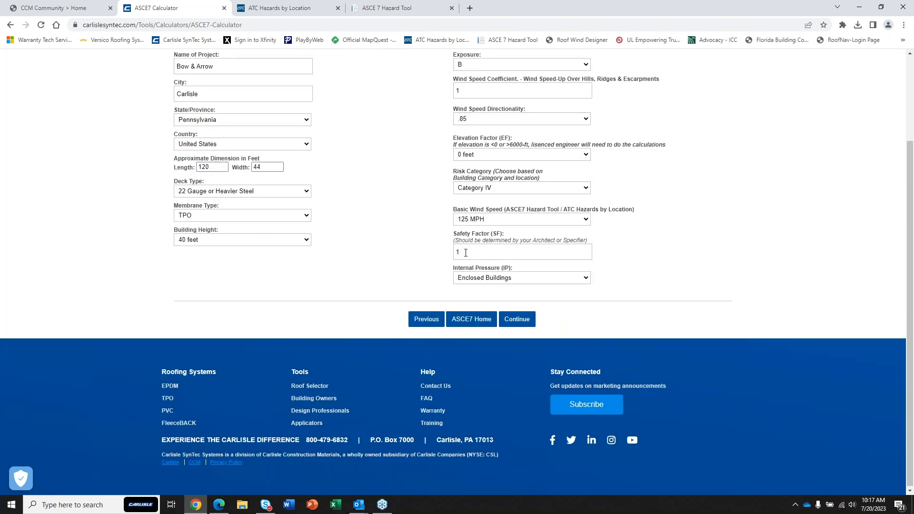
pyautogui.scroll(1, 466, 253)
pyautogui.click(534, 300)
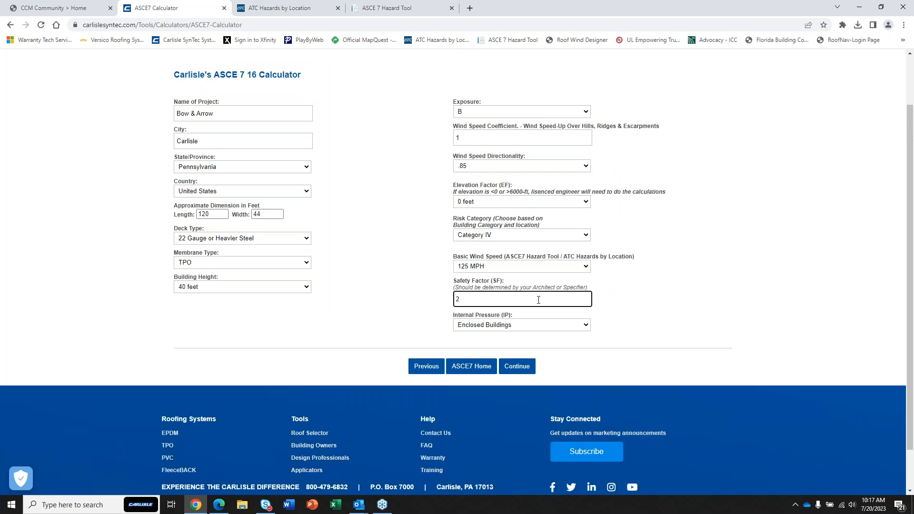
pyautogui.click(516, 368)
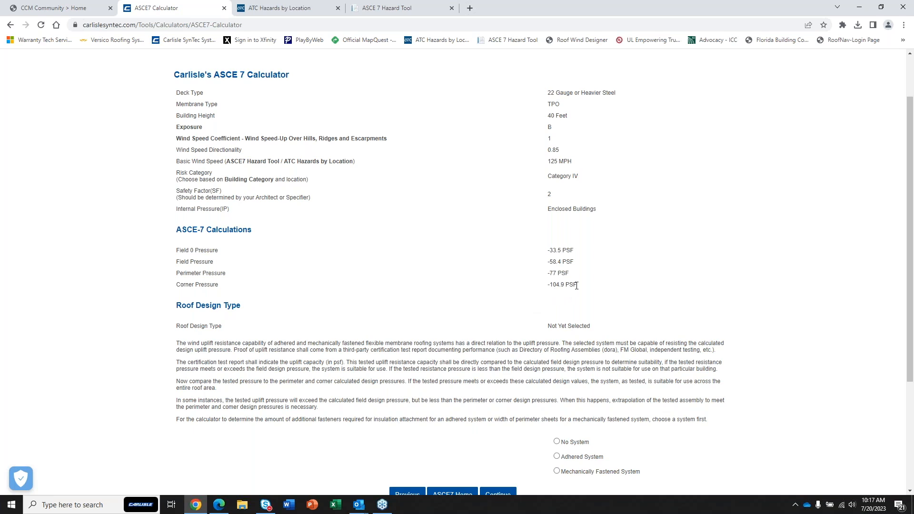
# Step: Generate the Adhered System report with 90 PSF approval and 8 fasteners, and review its fastening density by roof zone
pyautogui.scroll(-1, 582, 387)
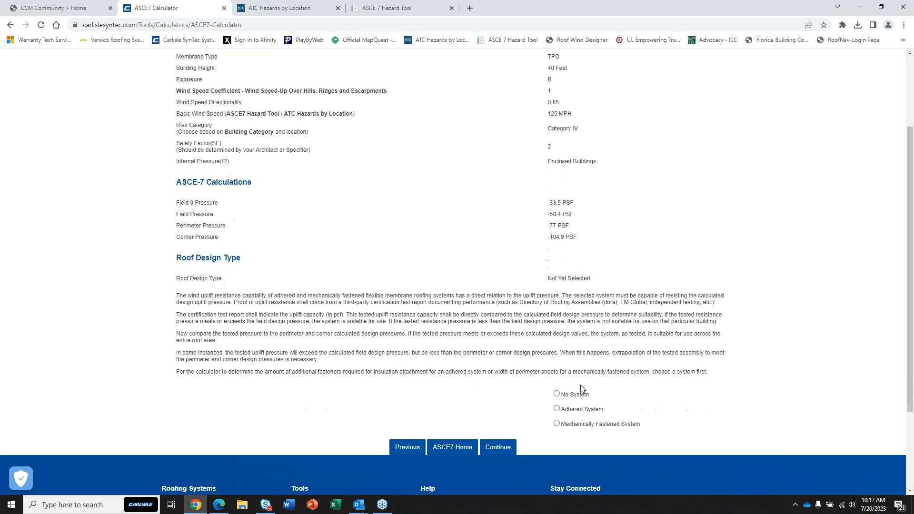
pyautogui.click(557, 409)
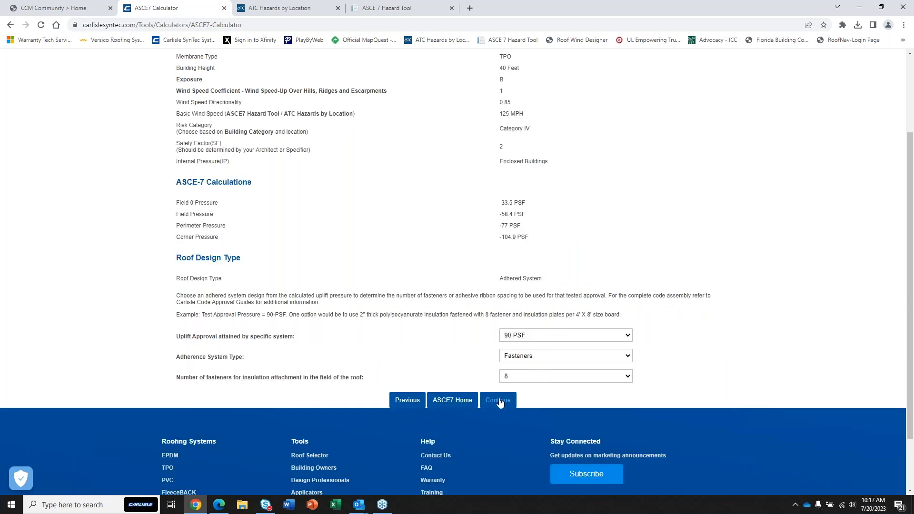
pyautogui.click(500, 401)
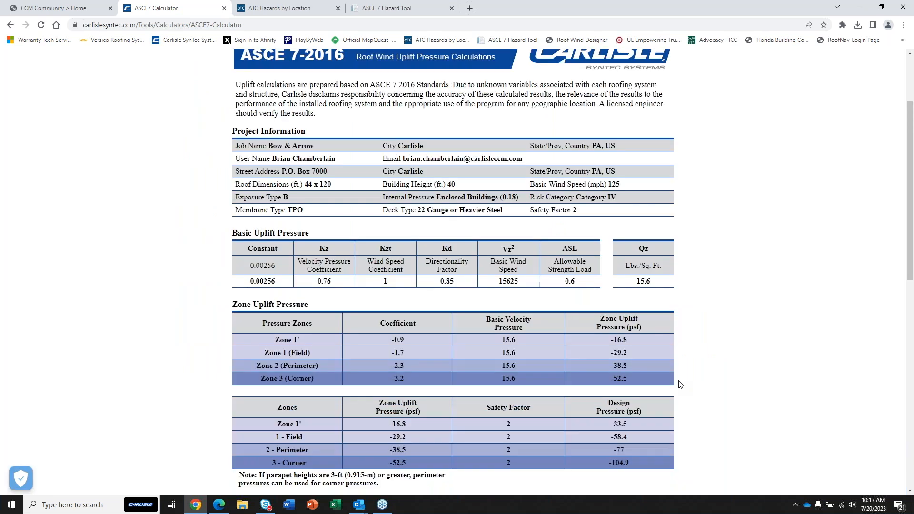
pyautogui.scroll(-7, 690, 432)
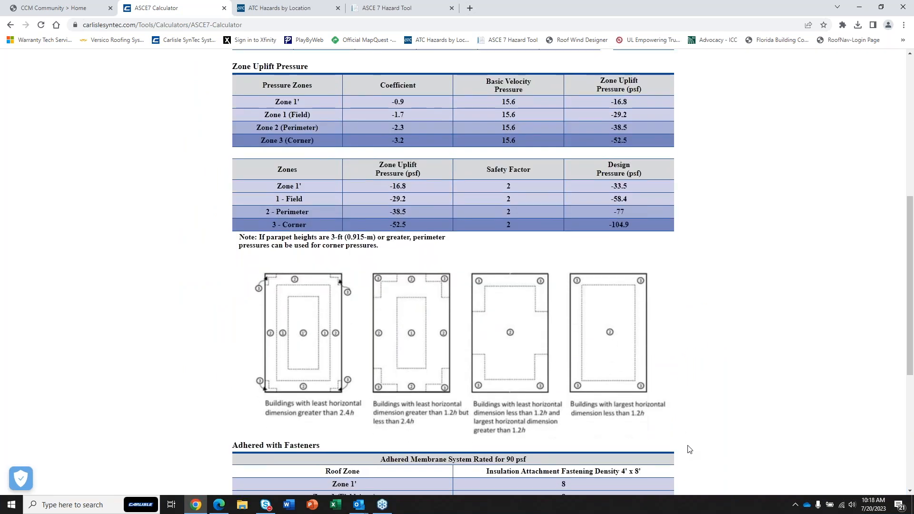
pyautogui.scroll(-2, 689, 450)
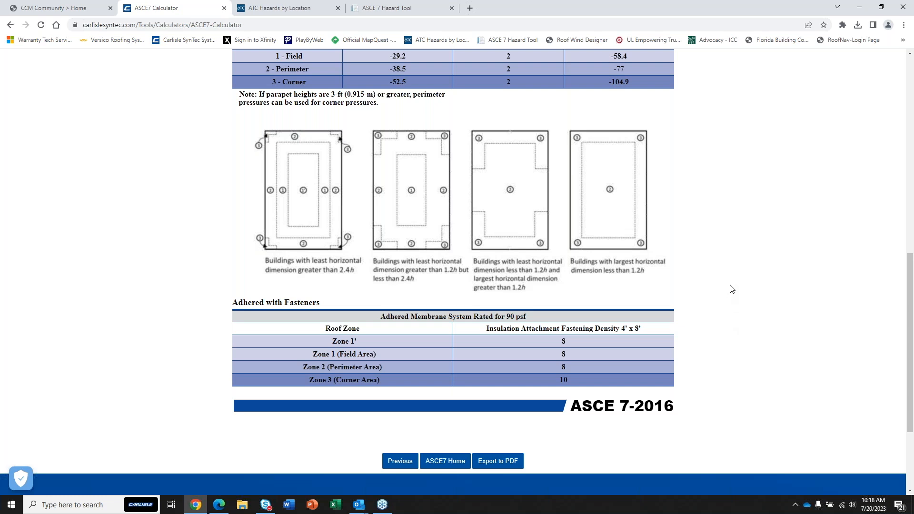
# Step: Return to the project inputs, recalculate, and generate the Mechanically Fastened System report for 90 PSF, 10-ft field sheets and 6-inch fastener spacing
pyautogui.click(404, 463)
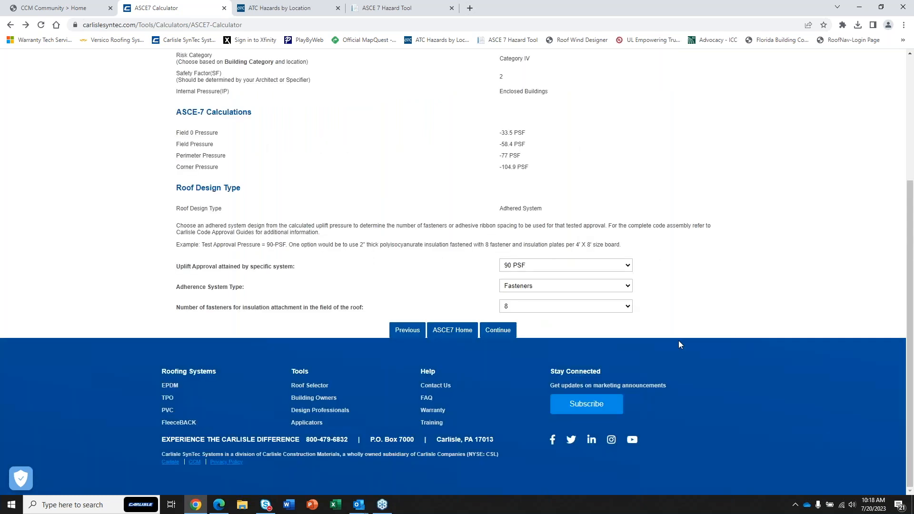
pyautogui.click(418, 333)
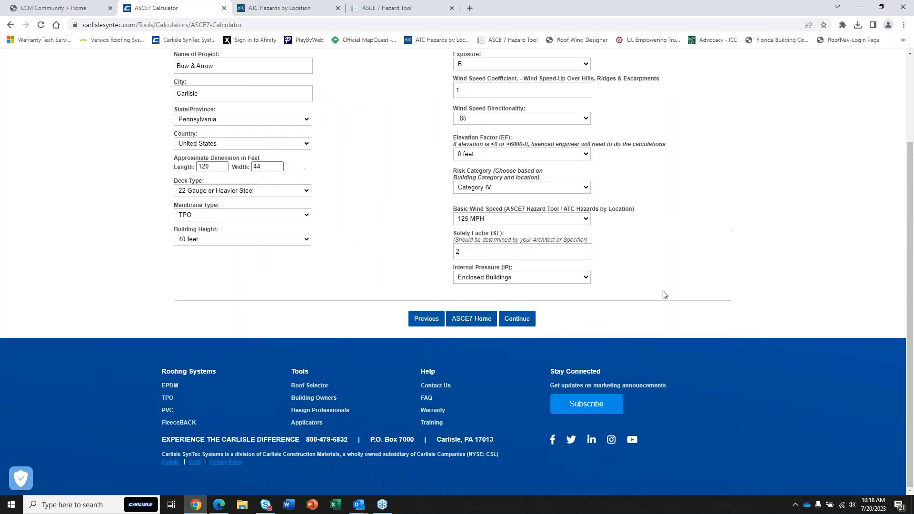
pyautogui.click(524, 319)
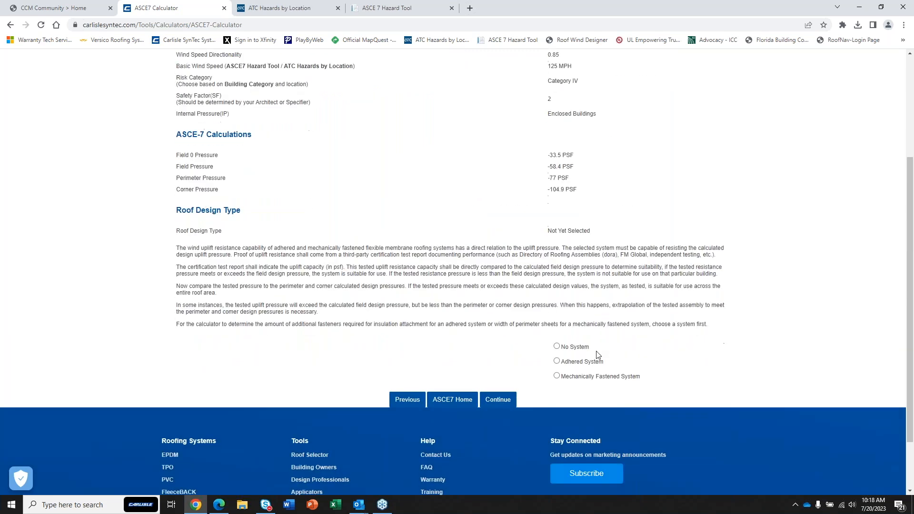
pyautogui.click(556, 376)
pyautogui.click(512, 404)
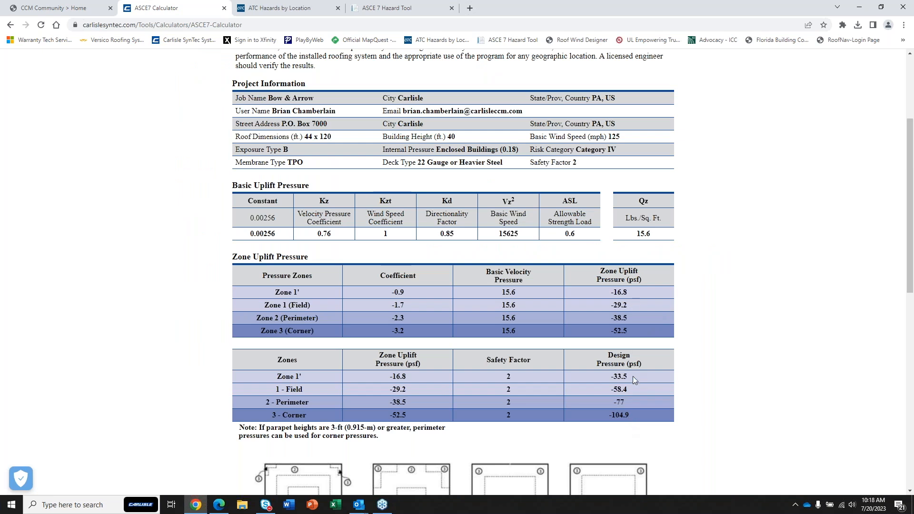
# Step: Review the mechanically fastened report's project information, zone design pressures, and securement row spacing and number of rows by roof zone
pyautogui.scroll(-6, 686, 449)
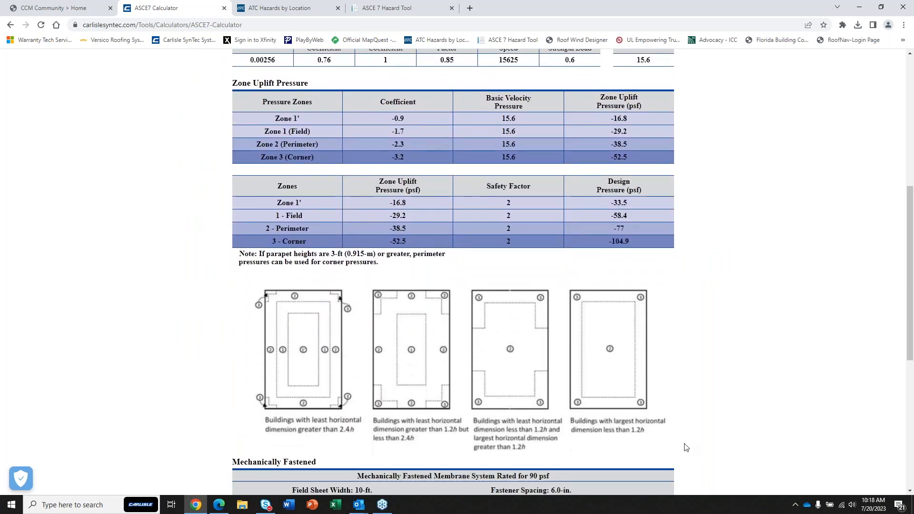
pyautogui.scroll(-1, 685, 449)
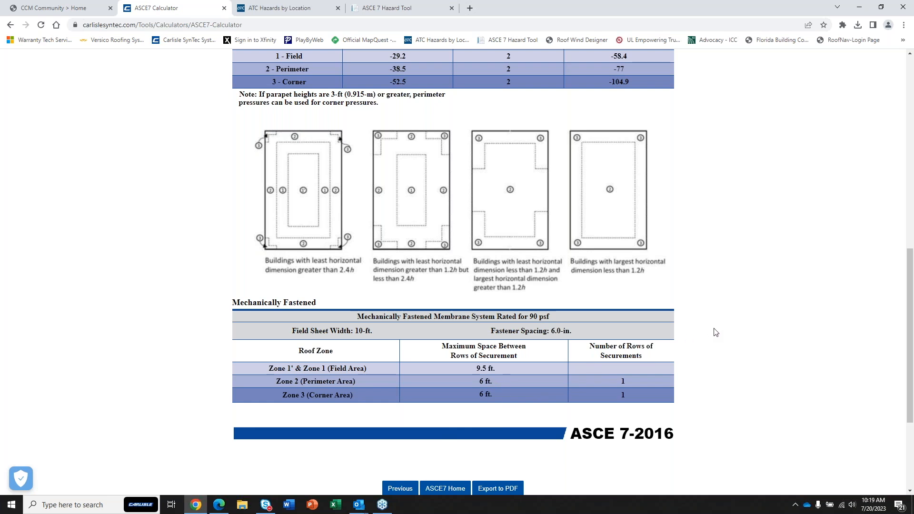
pyautogui.scroll(6, 715, 332)
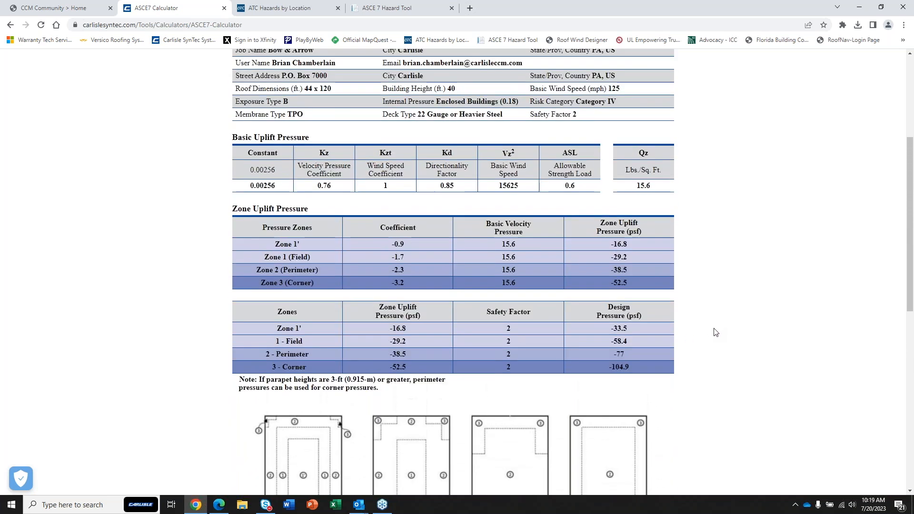
pyautogui.scroll(5, 716, 332)
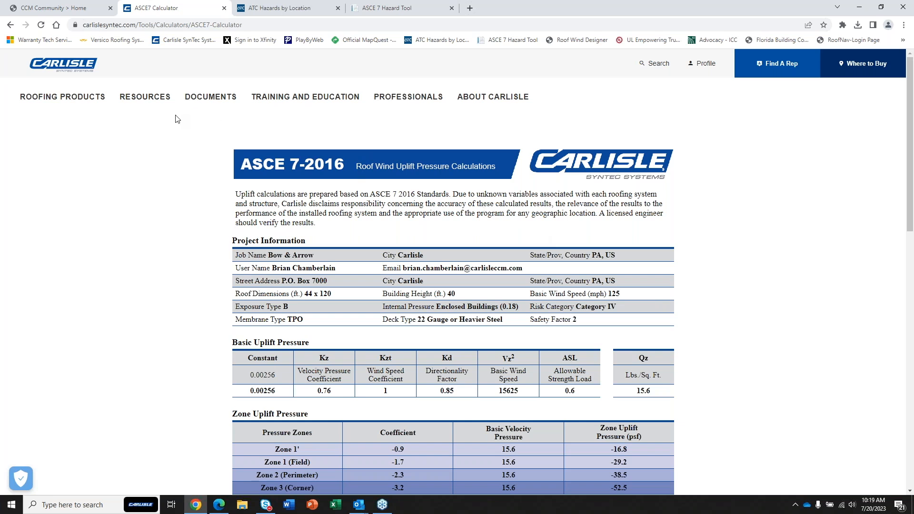
pyautogui.scroll(-3, 592, 314)
pyautogui.scroll(-3, 592, 315)
pyautogui.scroll(-3, 709, 267)
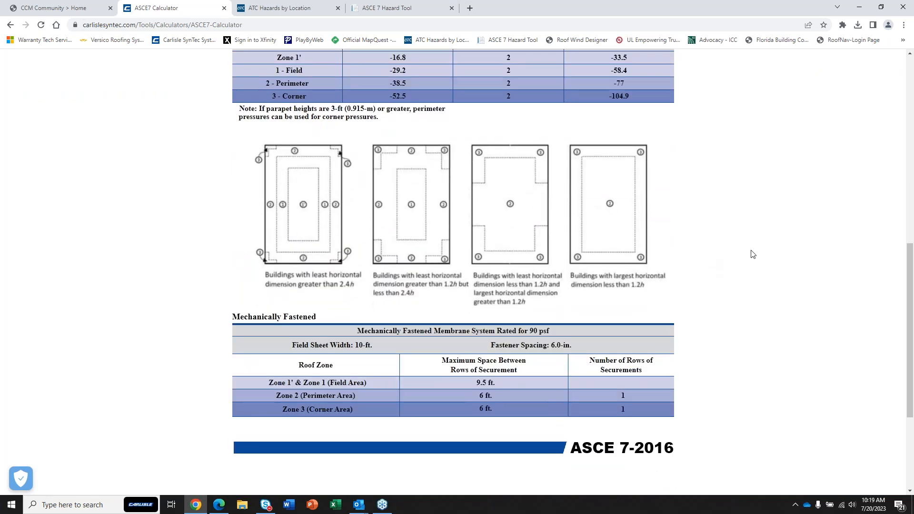
pyautogui.scroll(2, 752, 253)
pyautogui.scroll(-2, 752, 253)
pyautogui.scroll(-2, 703, 309)
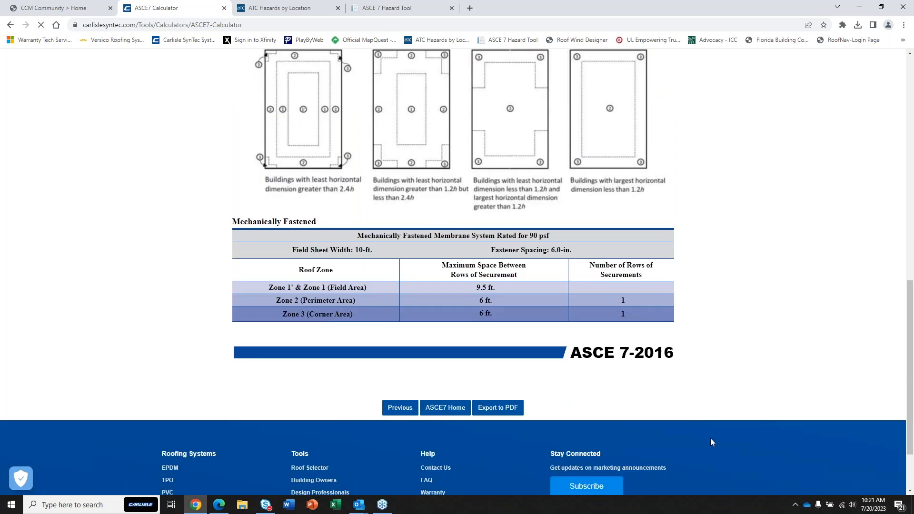